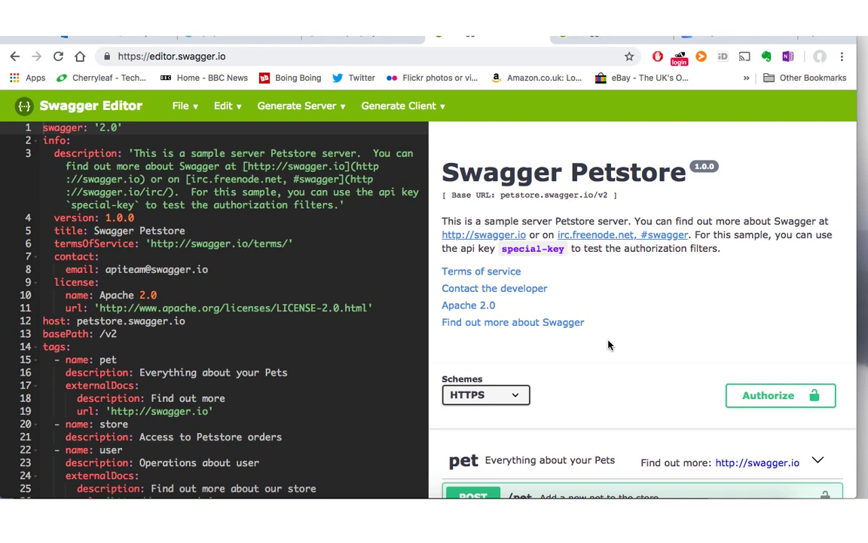
scroll(609, 345, "down", 2)
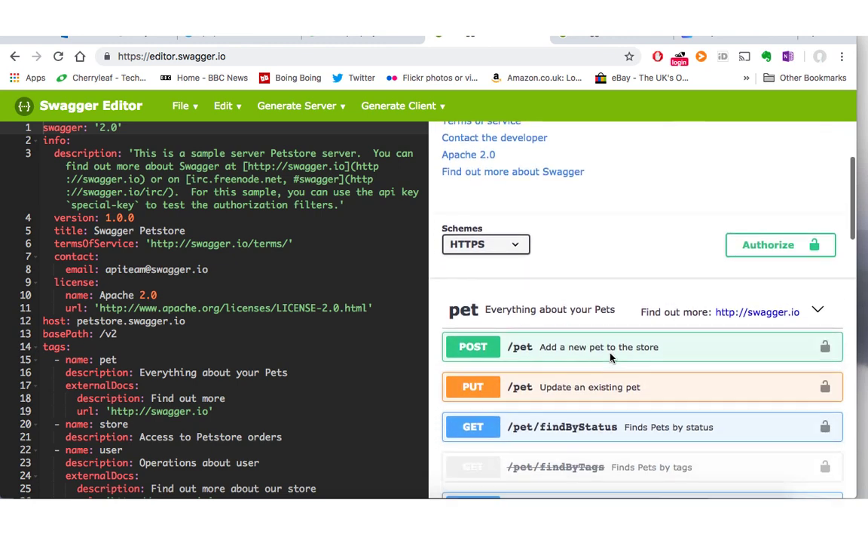
scroll(609, 353, "down", 2)
scroll(611, 358, "down", 1)
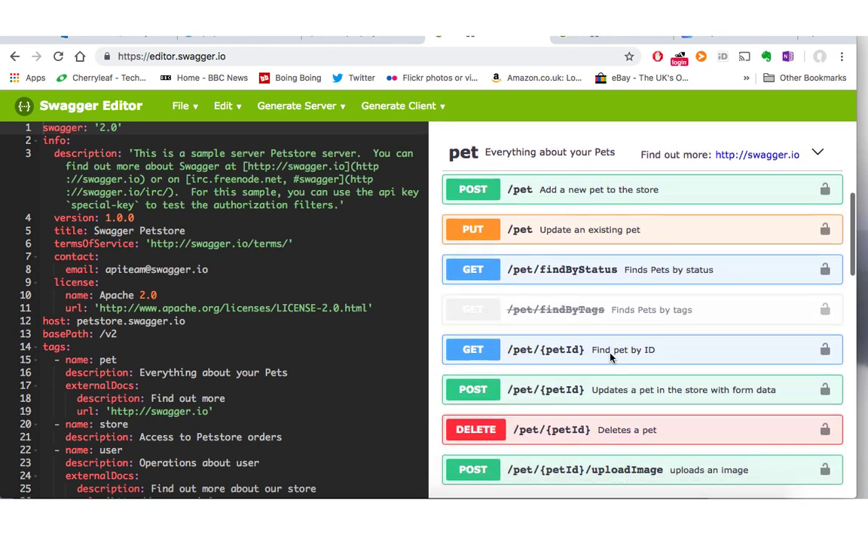
scroll(611, 358, "down", 1)
scroll(611, 358, "down", 1)
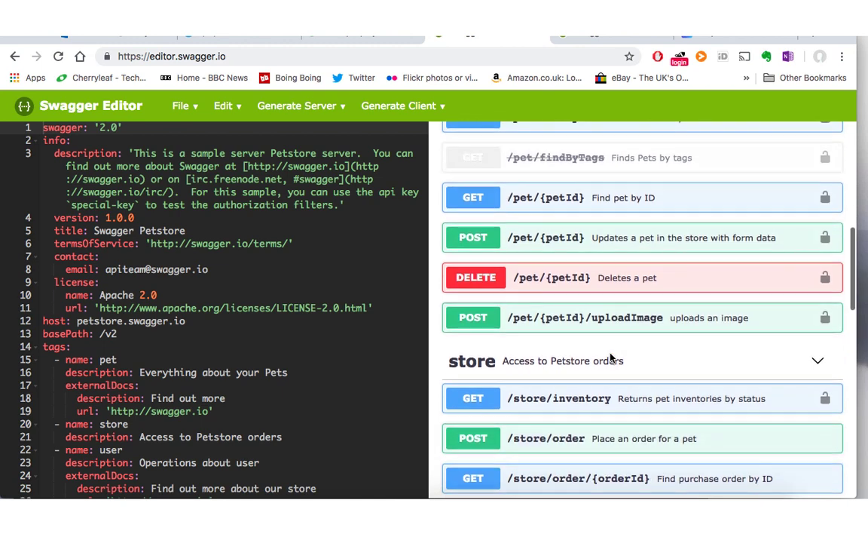
scroll(611, 358, "down", 1)
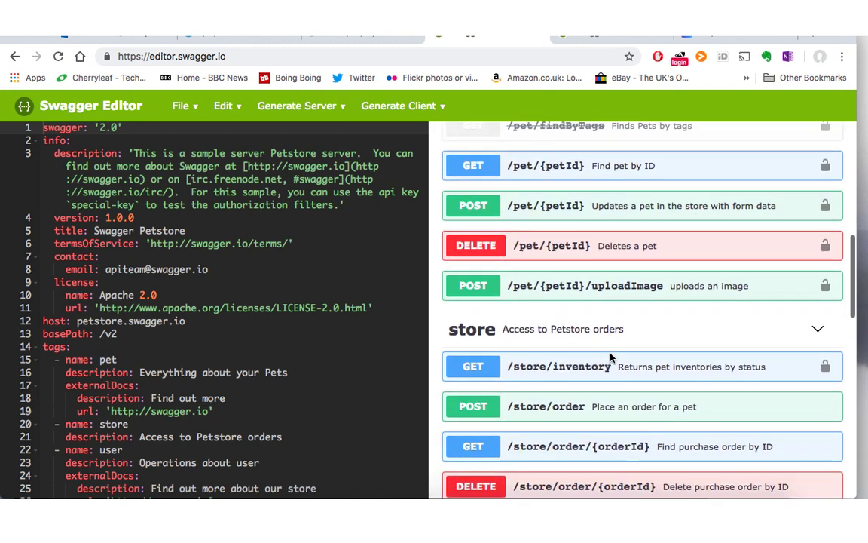
scroll(612, 358, "down", 1)
scroll(611, 358, "up", 5)
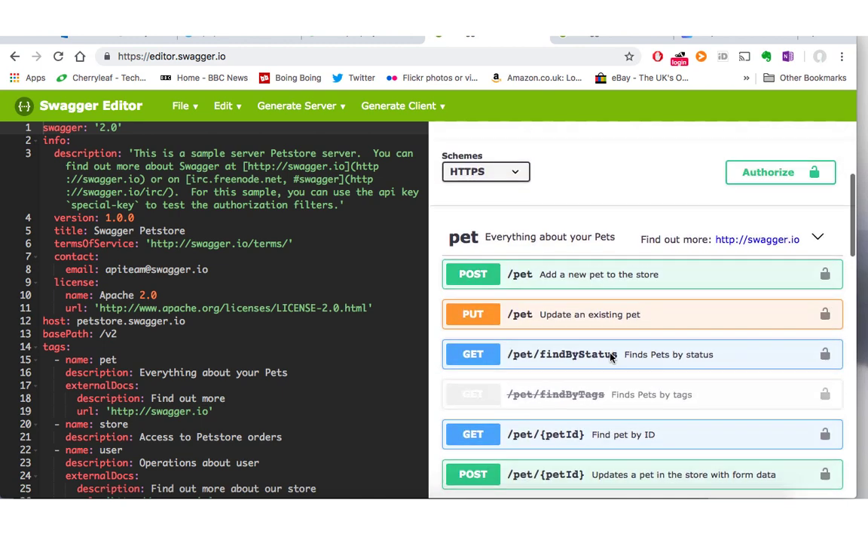
scroll(612, 358, "up", 2)
scroll(611, 358, "down", 1)
scroll(611, 358, "down", 1)
scroll(611, 358, "down", 1)
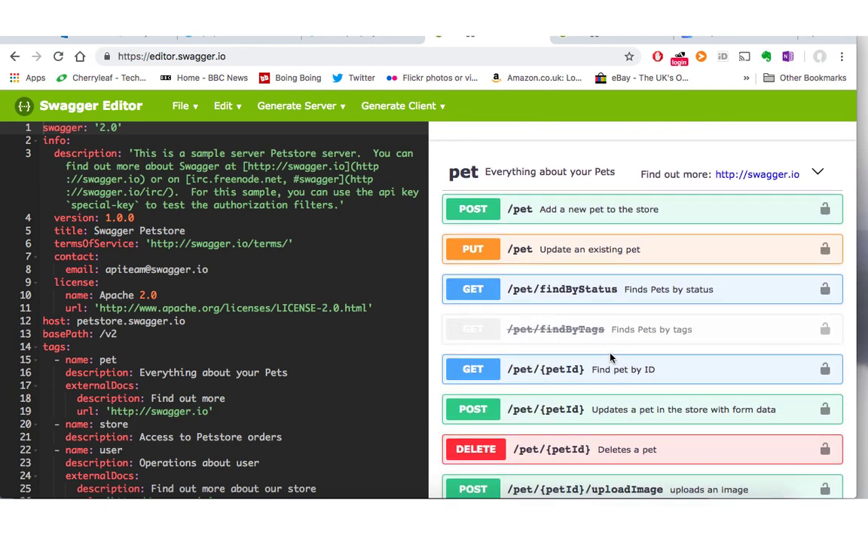
scroll(612, 358, "down", 1)
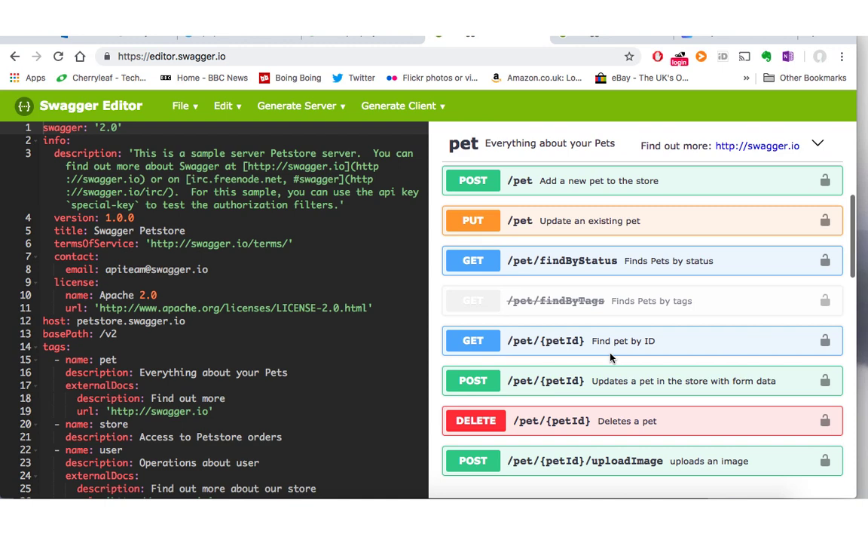
scroll(611, 358, "down", 1)
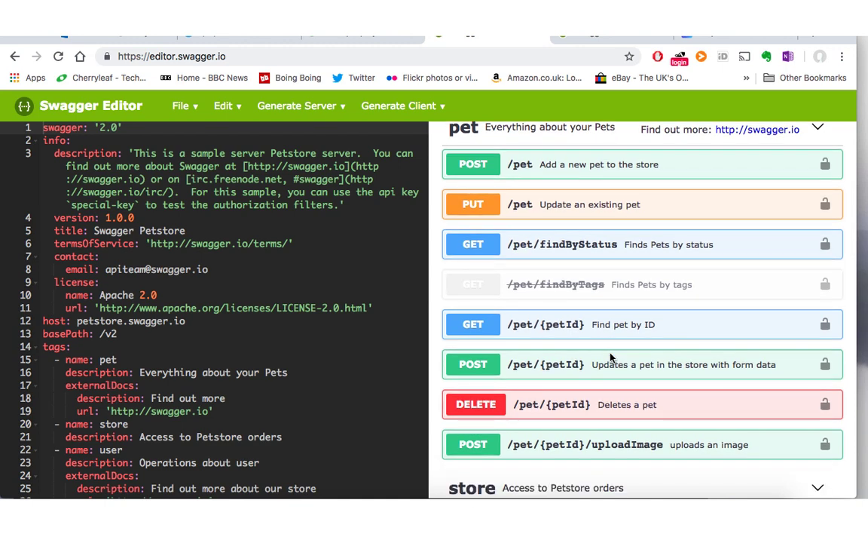
scroll(611, 358, "down", 1)
scroll(611, 358, "down", 1)
scroll(612, 358, "down", 1)
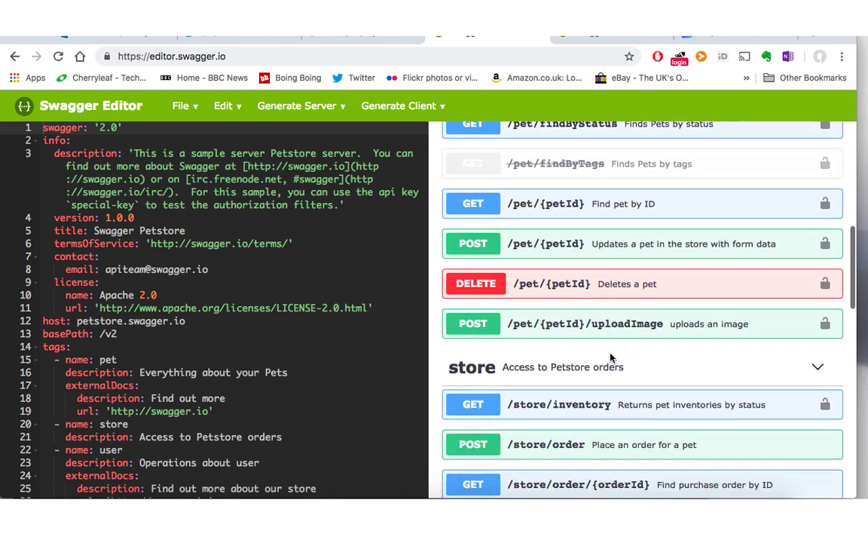
scroll(611, 358, "down", 3)
scroll(611, 358, "down", 2)
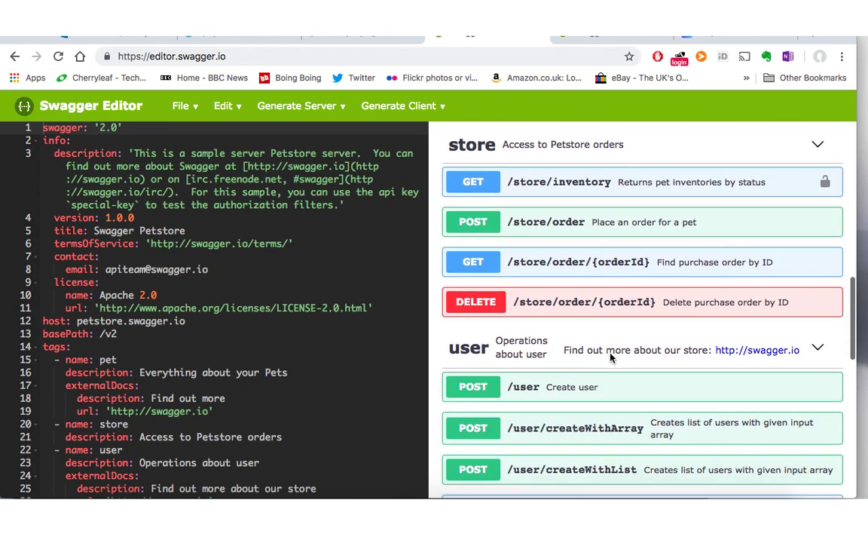
scroll(611, 358, "up", 3)
scroll(611, 358, "up", 3)
scroll(612, 358, "up", 1)
scroll(611, 358, "down", 1)
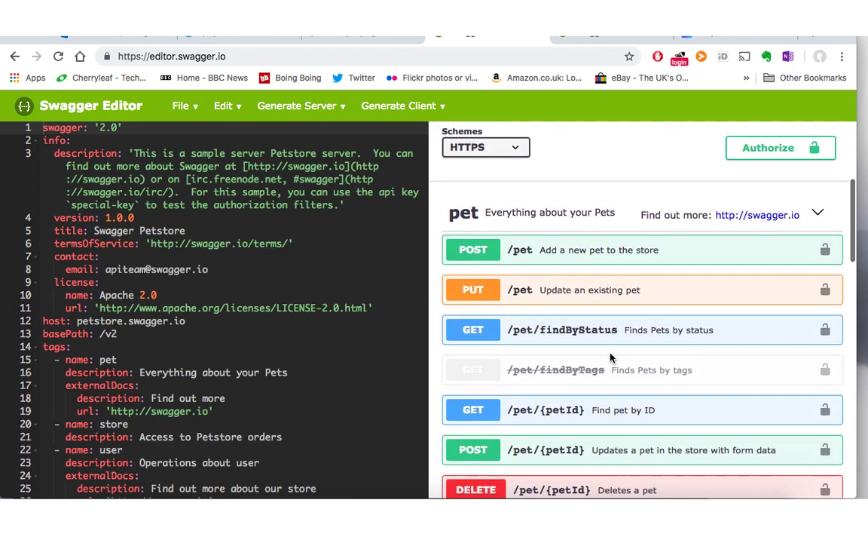
scroll(611, 358, "down", 1)
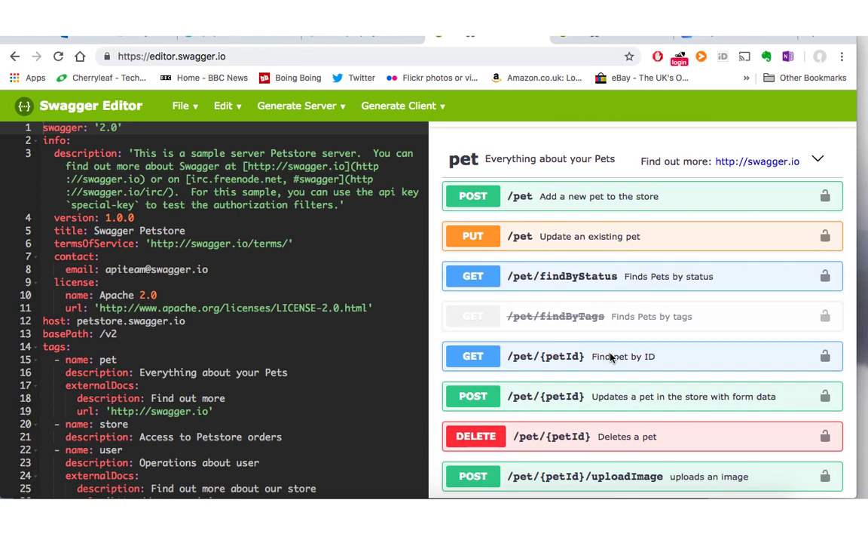
scroll(611, 358, "down", 2)
scroll(612, 358, "down", 4)
scroll(612, 358, "down", 4)
scroll(611, 358, "down", 3)
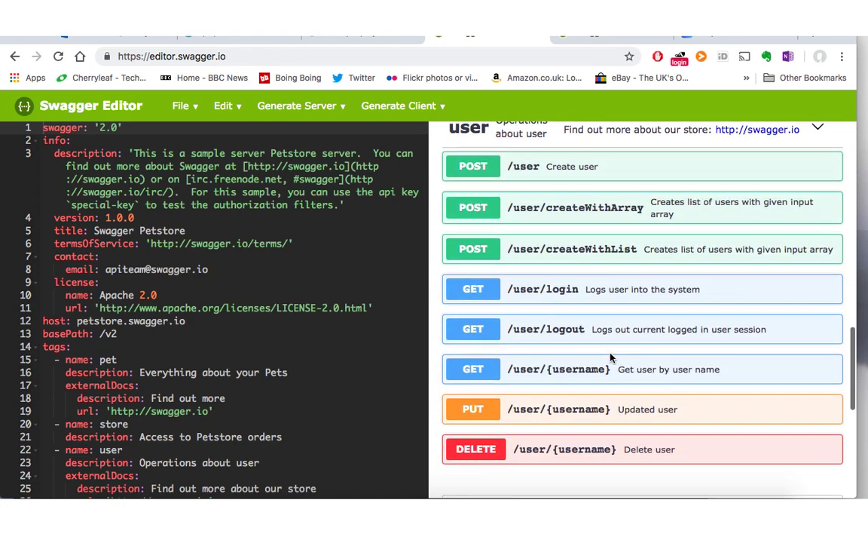
scroll(611, 358, "down", 2)
scroll(612, 358, "down", 4)
scroll(611, 358, "down", 1)
scroll(606, 350, "down", 1)
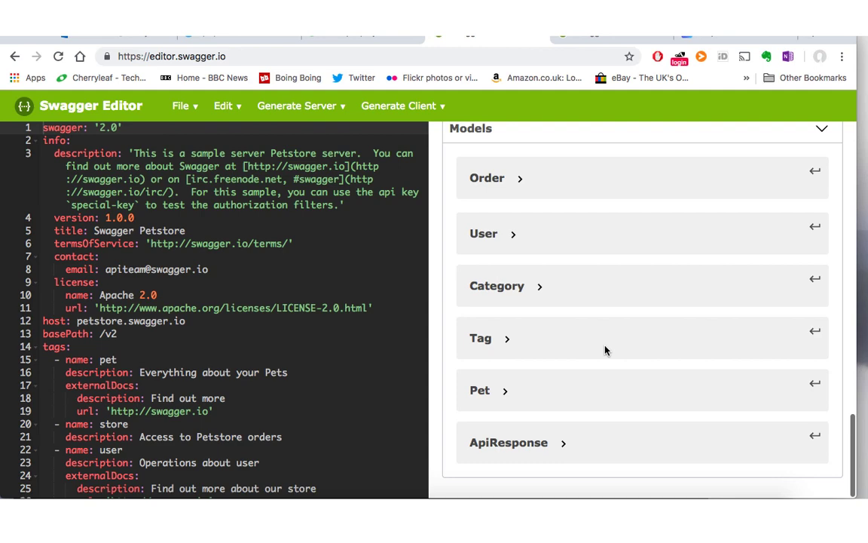
scroll(567, 342, "up", 15)
scroll(452, 324, "up", 1)
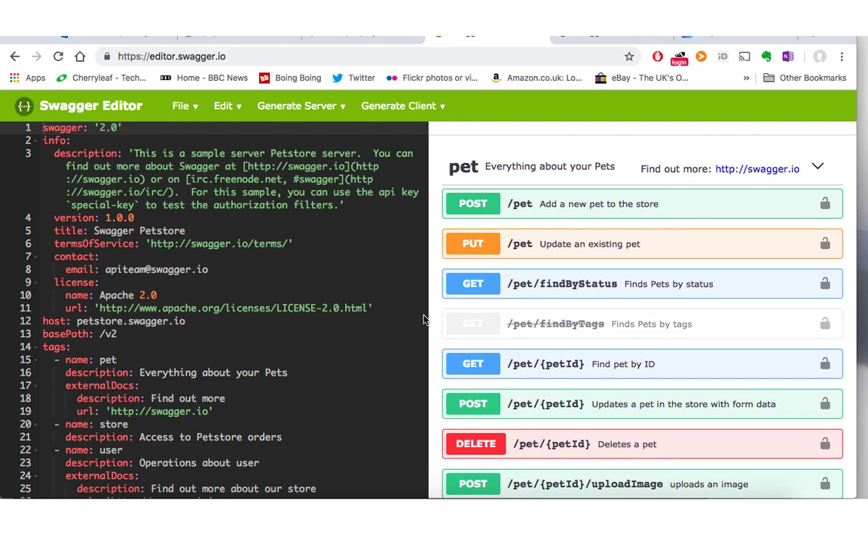
scroll(424, 319, "up", 3)
scroll(444, 310, "up", 2)
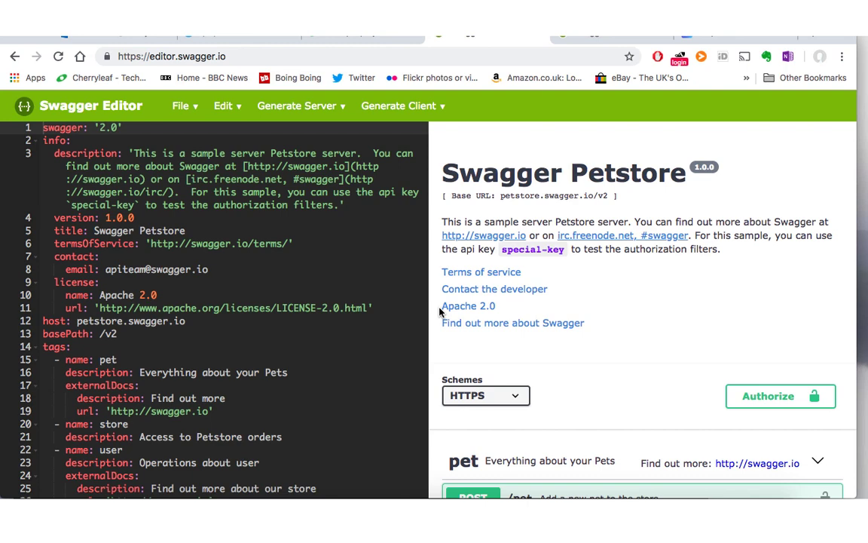
scroll(194, 390, "down", 3)
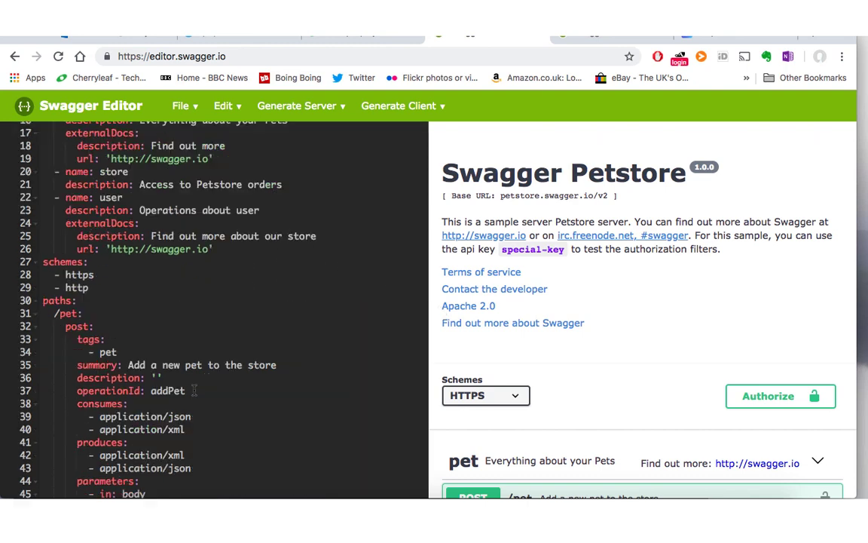
Step: Inspect the addPet operation and list the client languages Generate Client offers
left_click(194, 390)
scroll(194, 390, "down", 3)
scroll(192, 391, "down", 2)
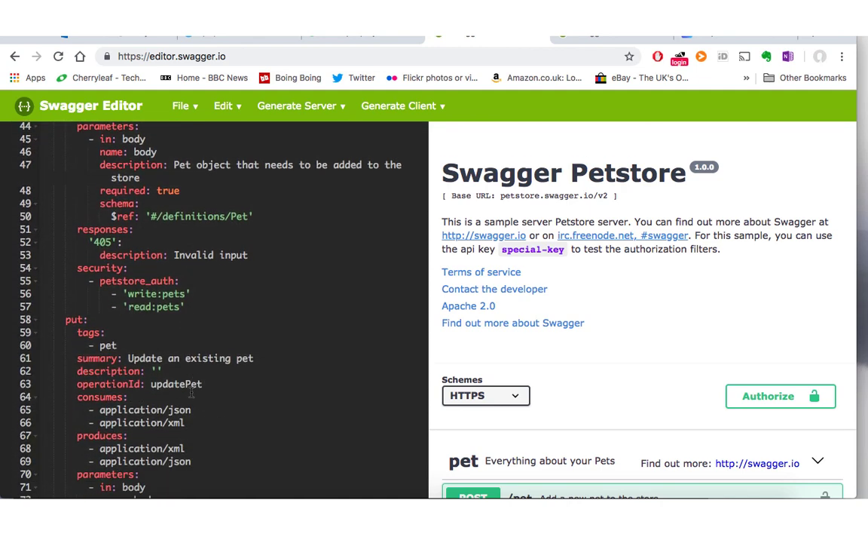
scroll(192, 392, "down", 1)
scroll(192, 391, "down", 2)
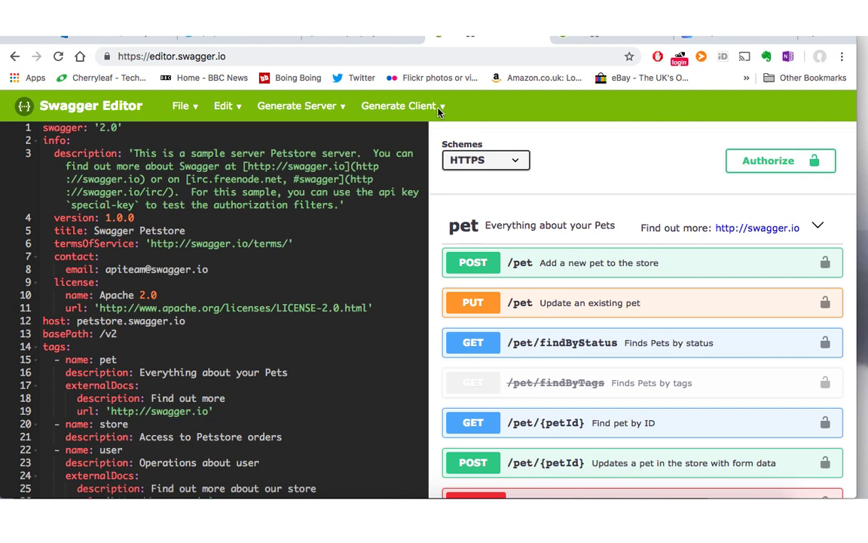
left_click(438, 111)
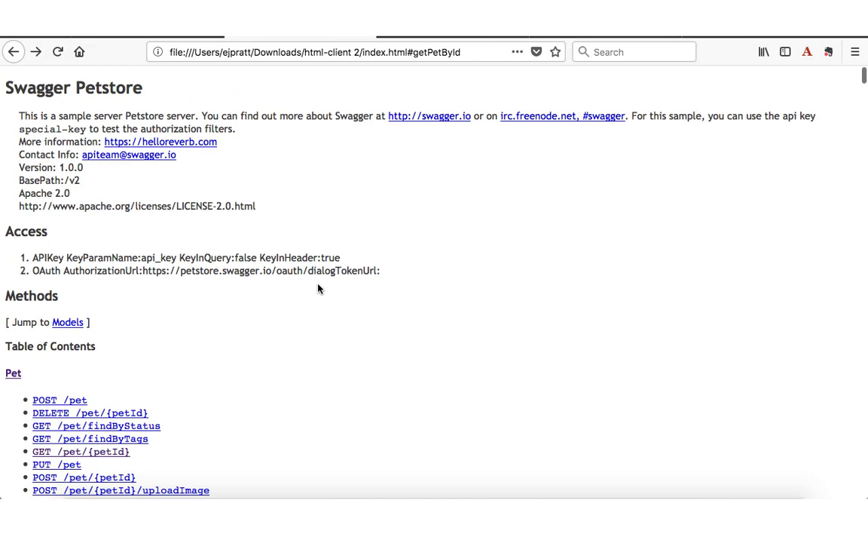
scroll(226, 317, "down", 1)
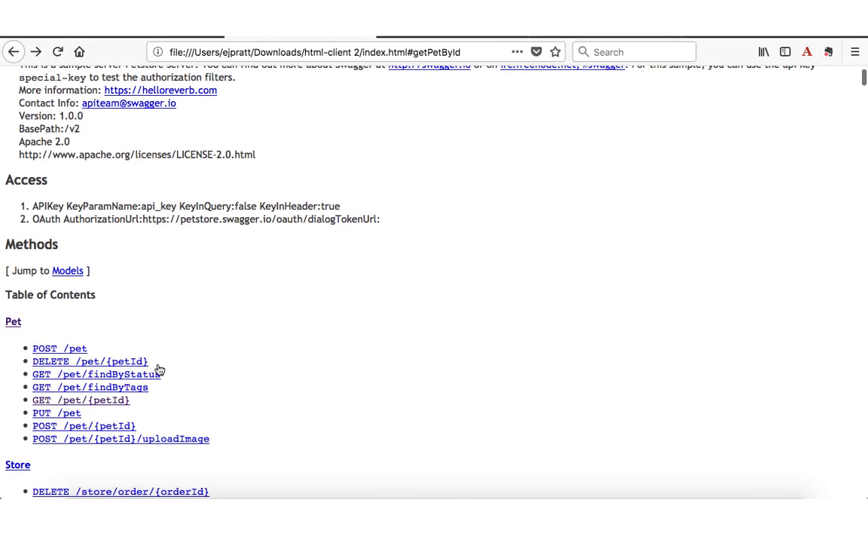
Step: Jump to the GET /pet/{petId} method details from the table of contents
left_click(122, 399)
scroll(314, 262, "down", 1)
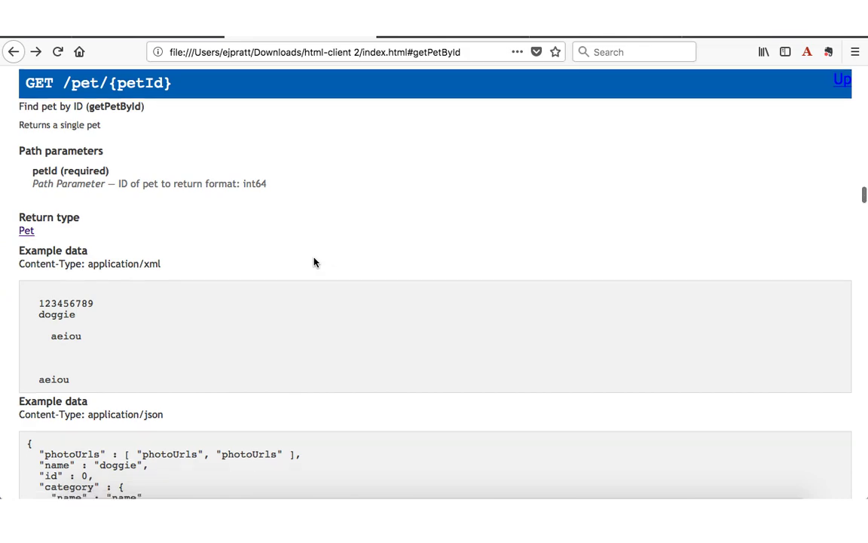
scroll(315, 261, "down", 2)
scroll(314, 262, "down", 2)
scroll(315, 262, "down", 1)
scroll(315, 262, "down", 4)
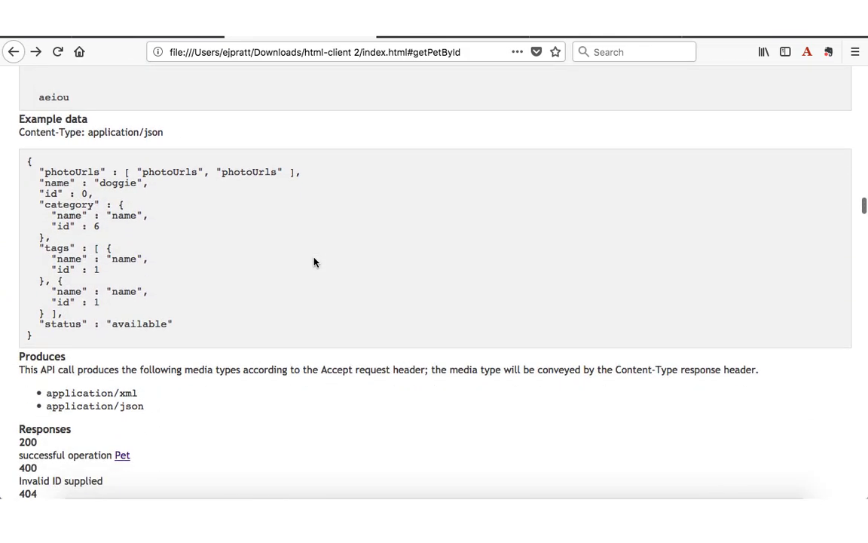
scroll(315, 262, "down", 2)
scroll(314, 261, "down", 2)
scroll(314, 262, "down", 3)
scroll(314, 262, "down", 5)
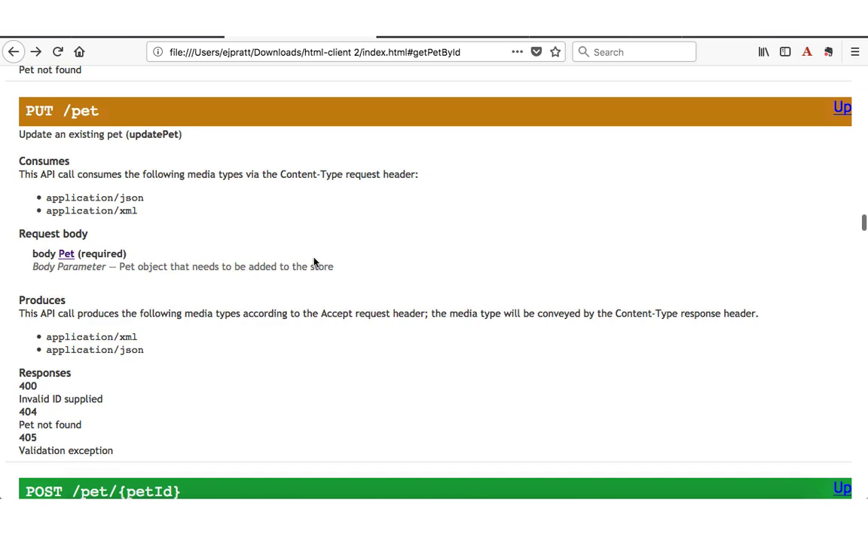
scroll(314, 262, "down", 3)
scroll(314, 262, "down", 4)
scroll(314, 262, "down", 1)
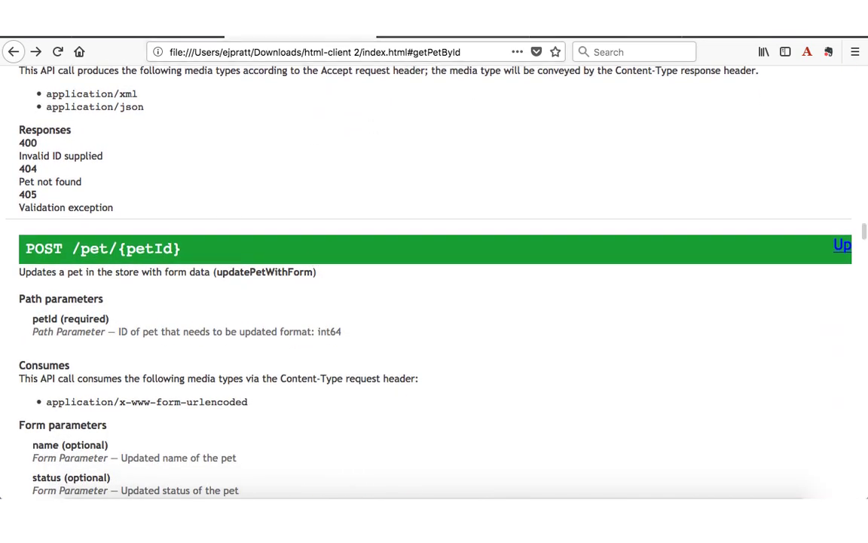
Step: In the html2-client docs, view getPetById's Python sample then its curl request sample
key("ctrl+Tab")
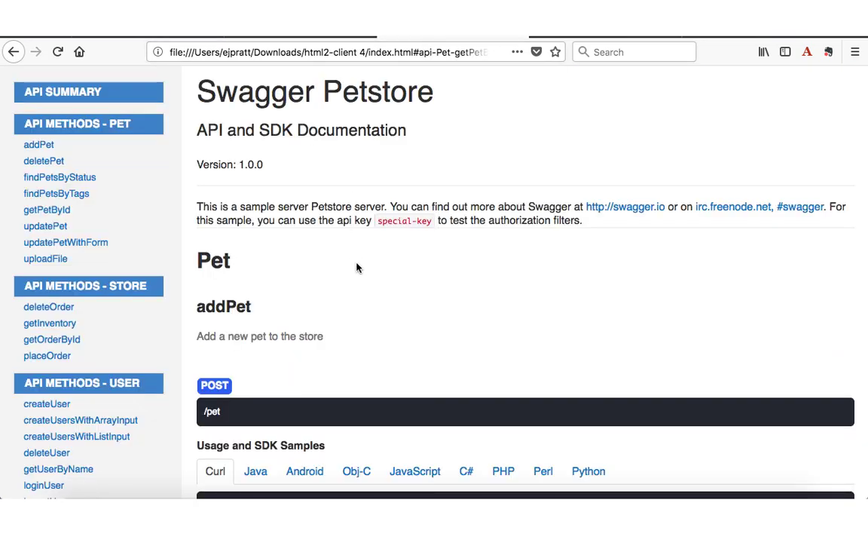
left_click(72, 92)
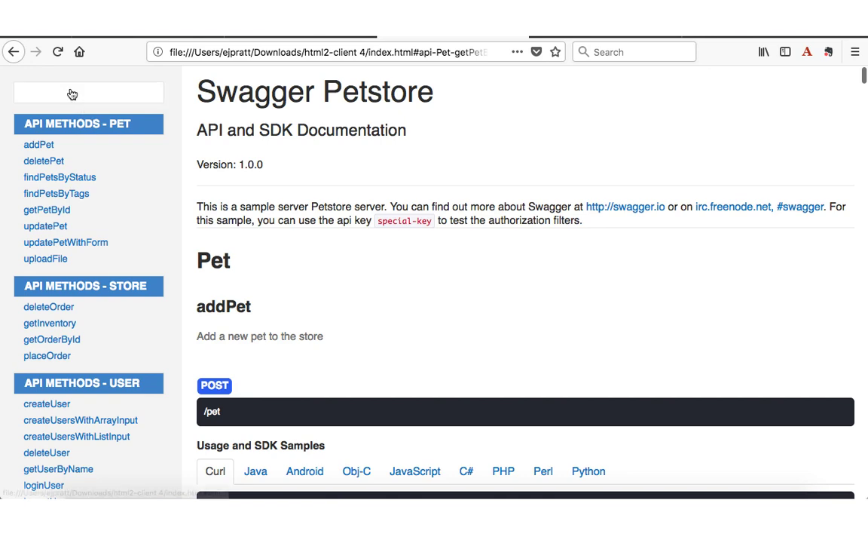
scroll(226, 181, "up", 2)
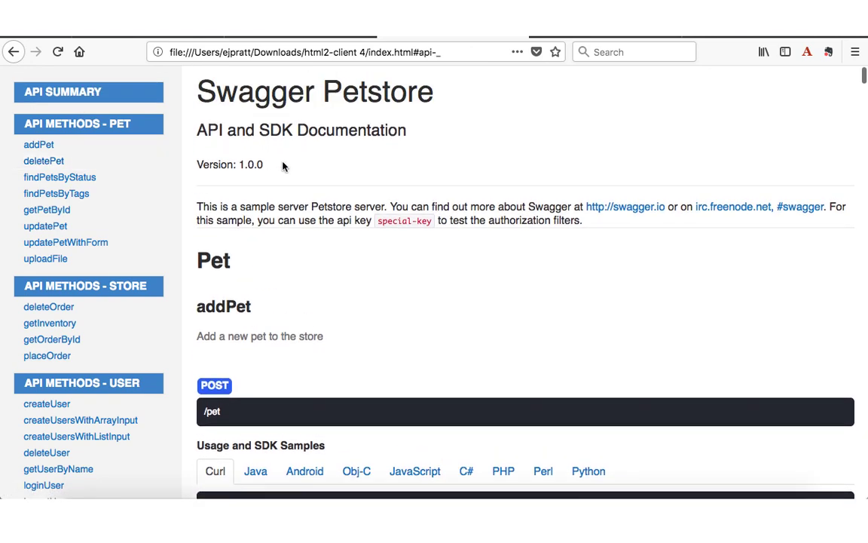
scroll(349, 224, "down", 15)
left_click(579, 274)
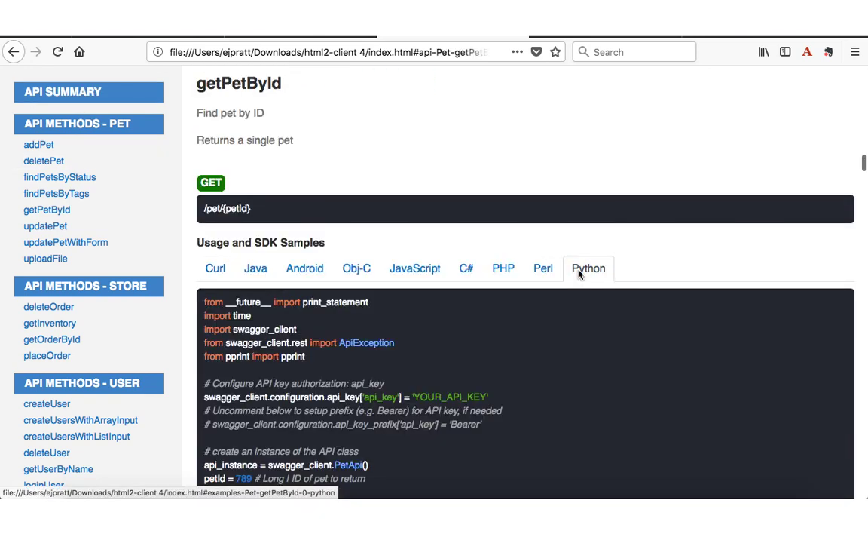
scroll(463, 375, "down", 4)
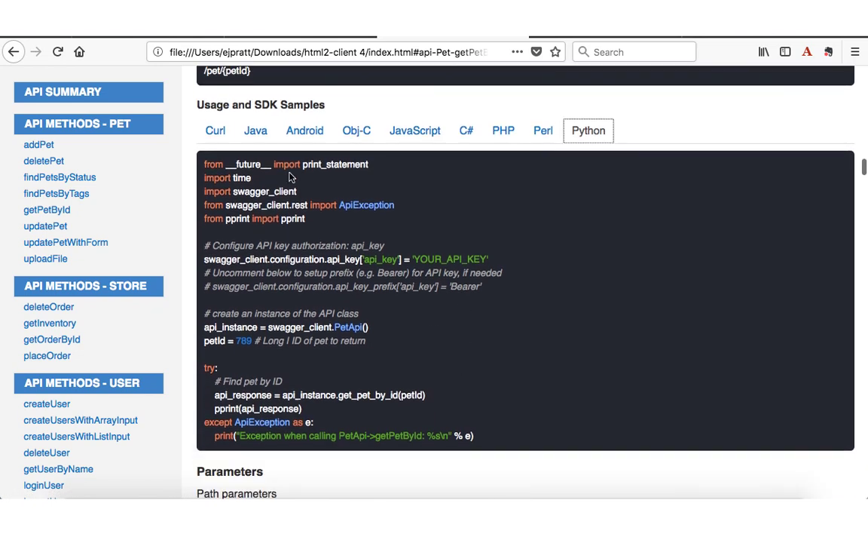
left_click(217, 130)
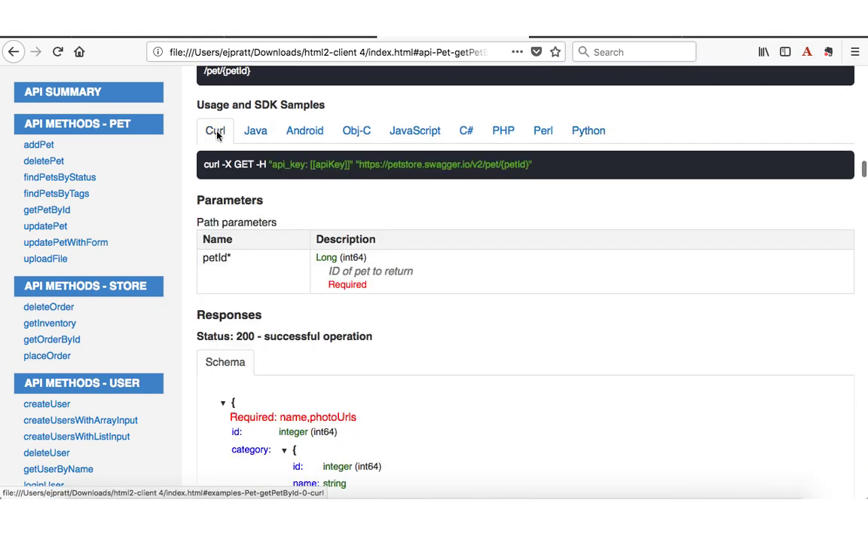
scroll(304, 320, "down", 1)
scroll(305, 320, "down", 3)
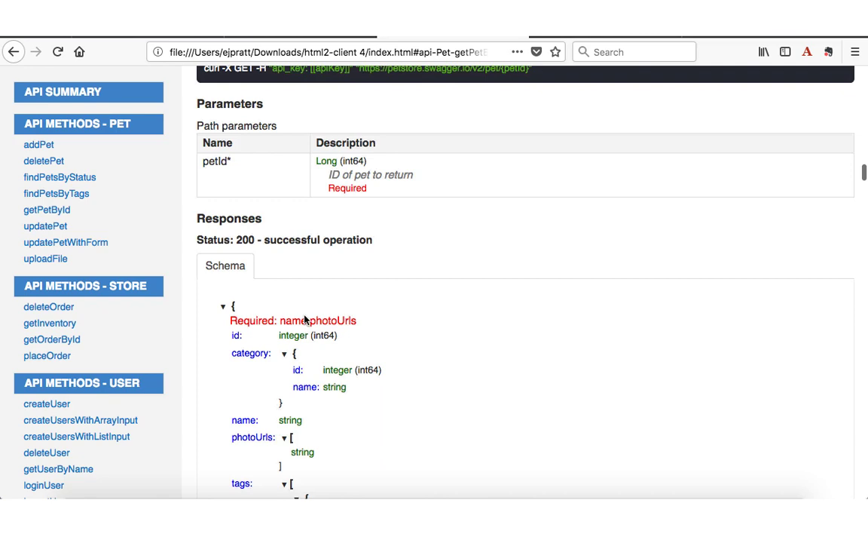
scroll(305, 320, "down", 2)
scroll(305, 320, "down", 4)
scroll(304, 320, "down", 1)
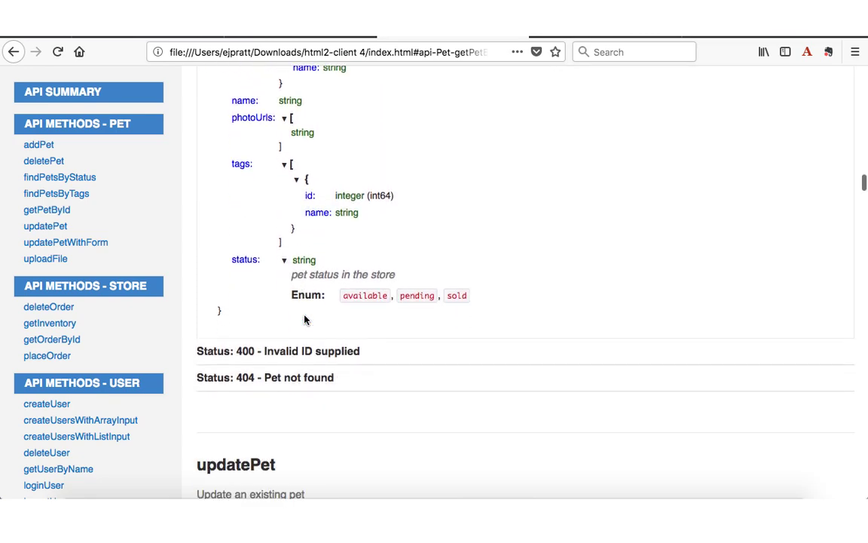
scroll(304, 320, "up", 3)
scroll(305, 320, "up", 3)
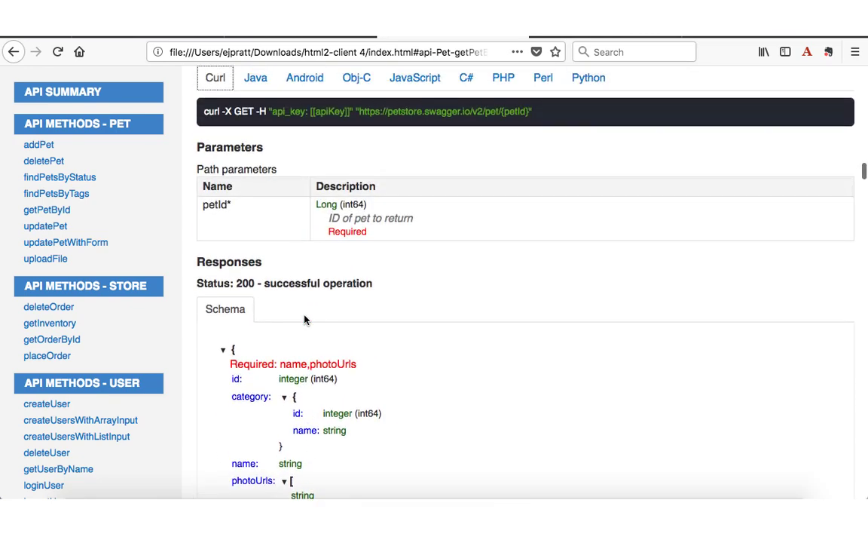
scroll(305, 319, "up", 5)
scroll(304, 320, "up", 1)
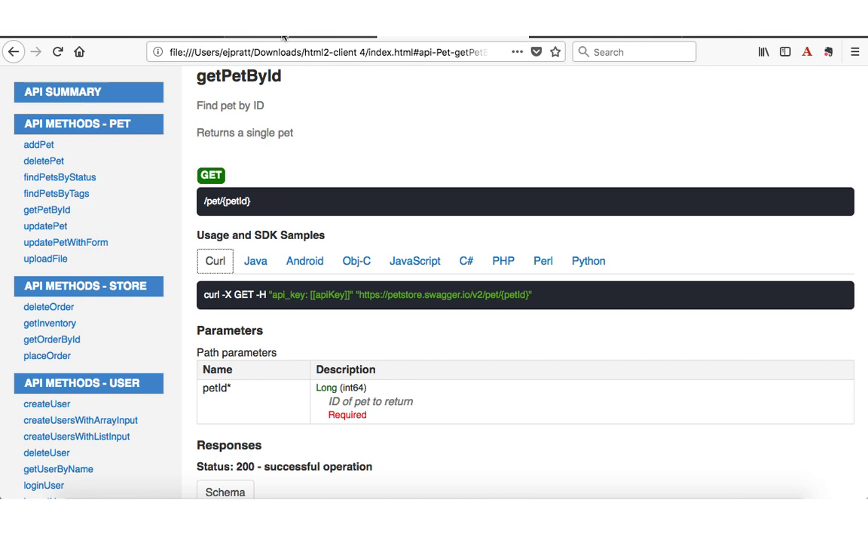
Step: Switch to the html-client 2 Petstore reference tab
left_click(284, 38)
scroll(230, 248, "down", 2)
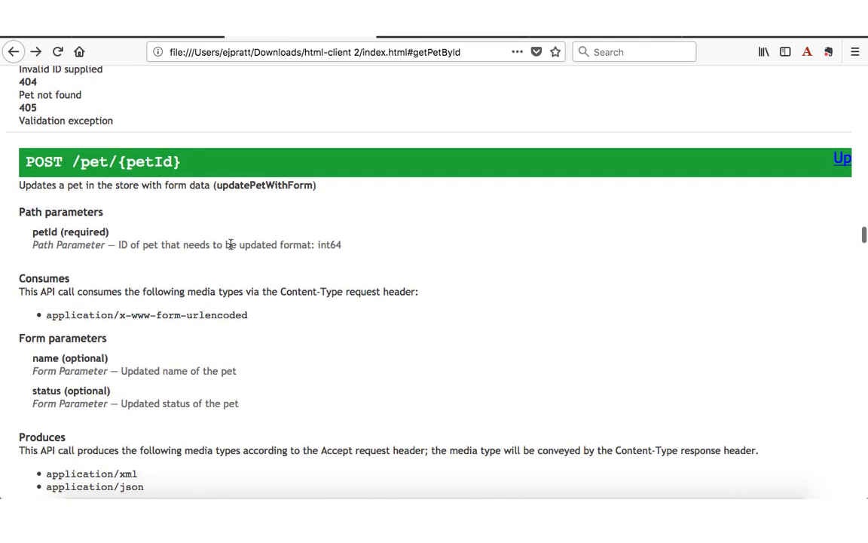
scroll(231, 248, "down", 2)
scroll(231, 248, "down", 1)
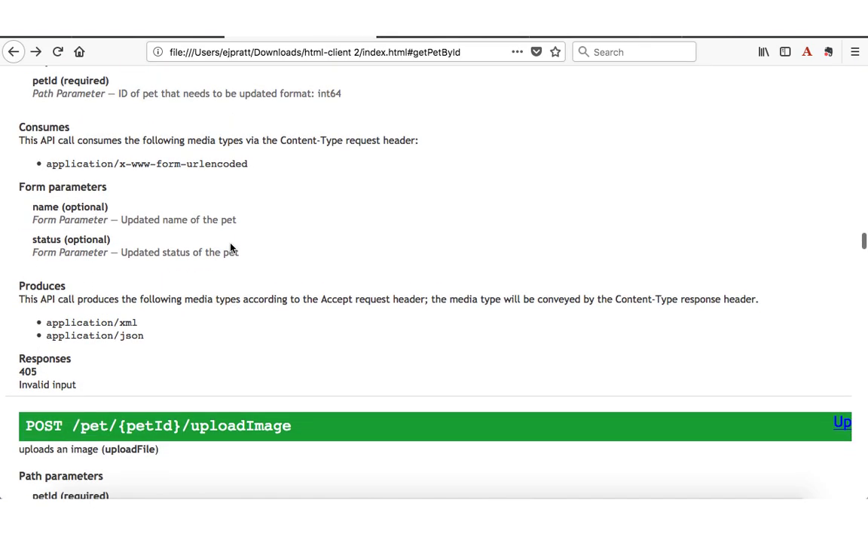
scroll(231, 248, "up", 1)
scroll(230, 248, "up", 5)
scroll(231, 248, "up", 4)
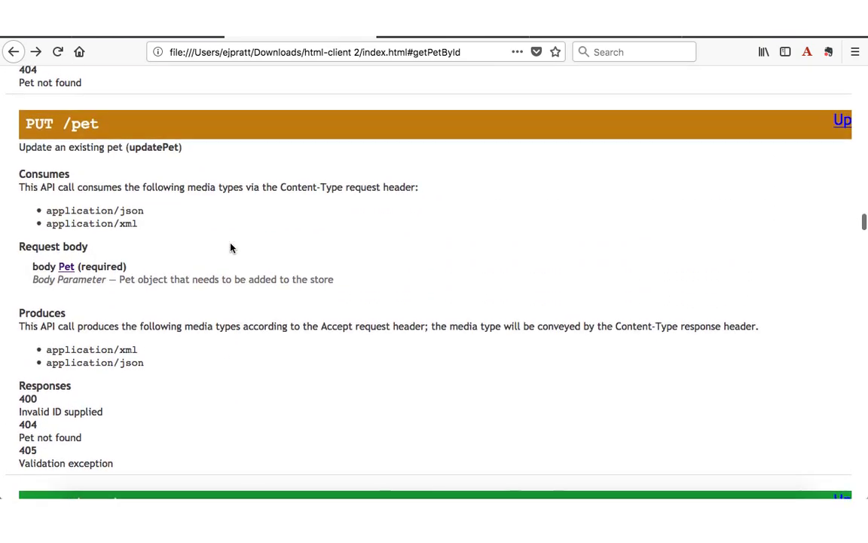
scroll(231, 248, "down", 3)
scroll(231, 248, "down", 5)
scroll(231, 248, "down", 2)
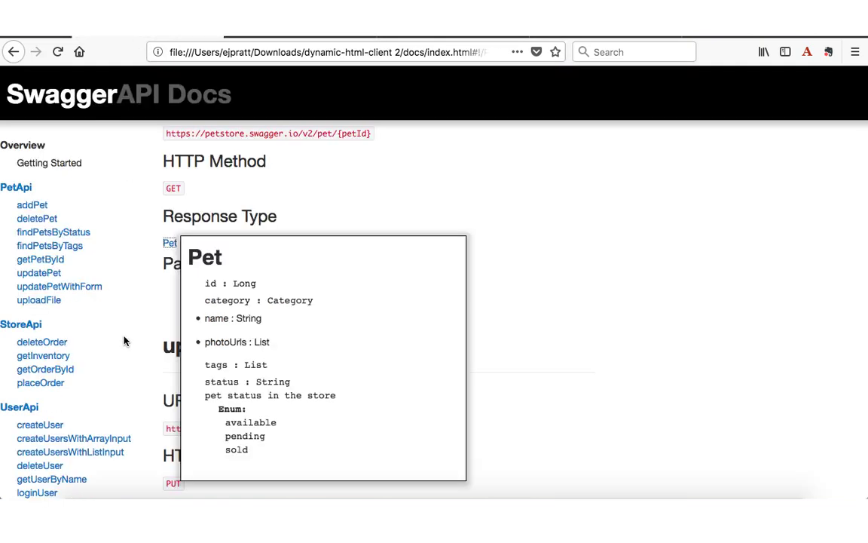
Step: View getPetById's Pet response model fields, then go to the FictionSoft documentation home page
left_click(140, 343)
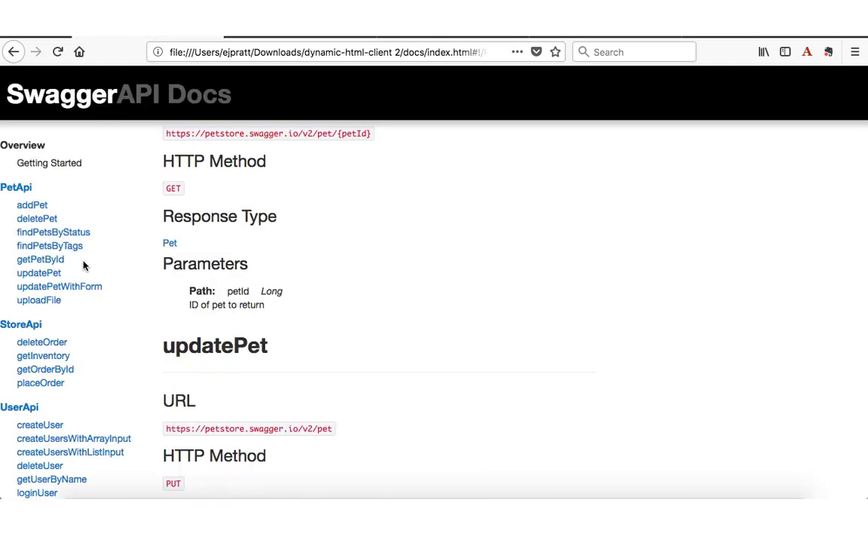
left_click(55, 264)
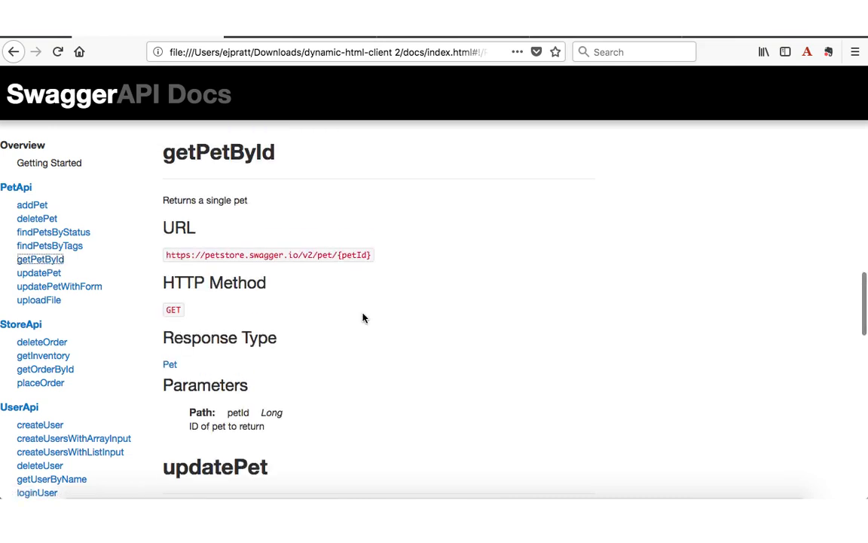
scroll(362, 318, "down", 1)
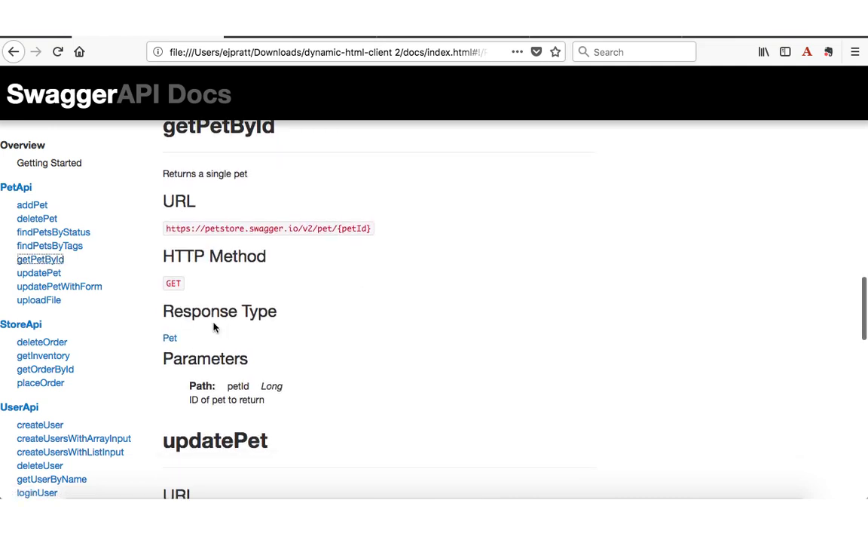
left_click(170, 338)
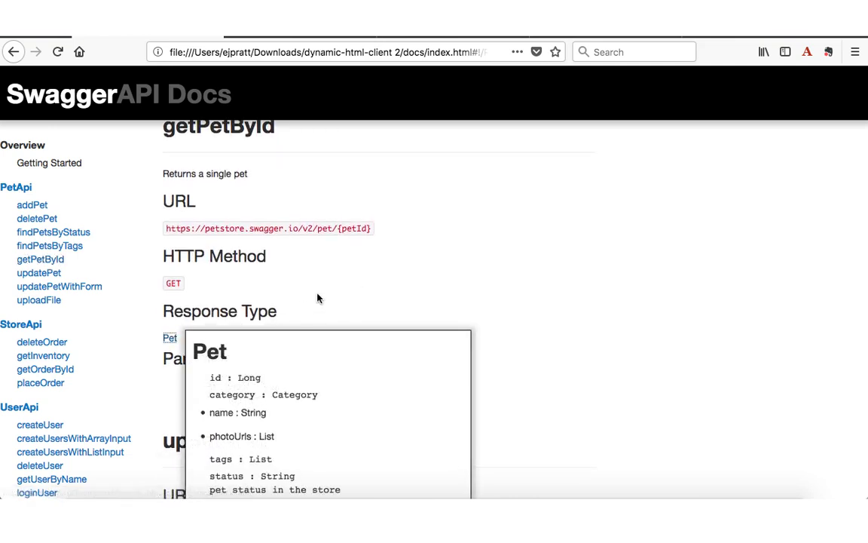
scroll(317, 298, "down", 2)
scroll(317, 298, "down", 1)
left_click(423, 350)
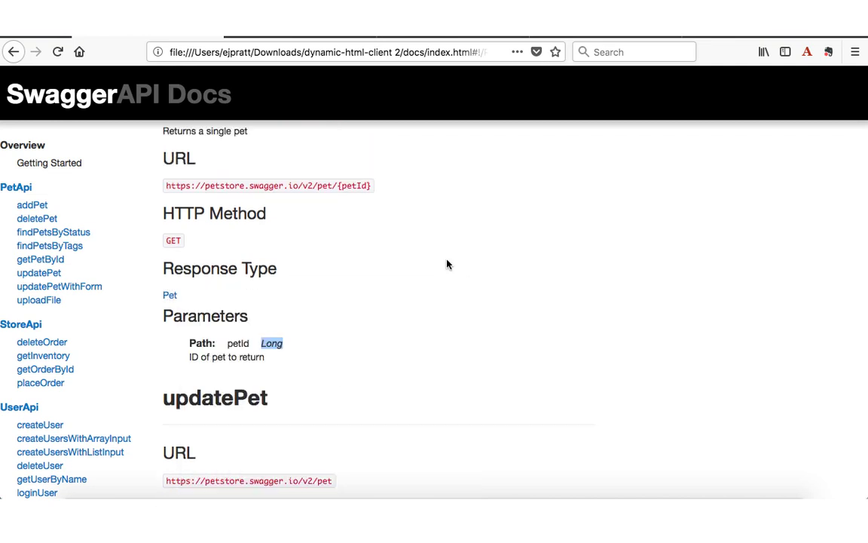
left_click(585, 34)
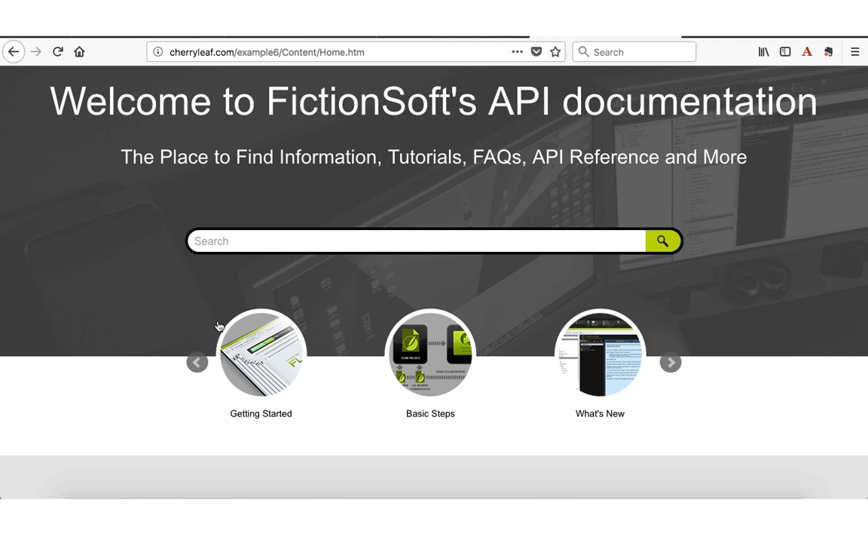
Step: Advance the FictionSoft home page topic carousel by two items
left_click(197, 362)
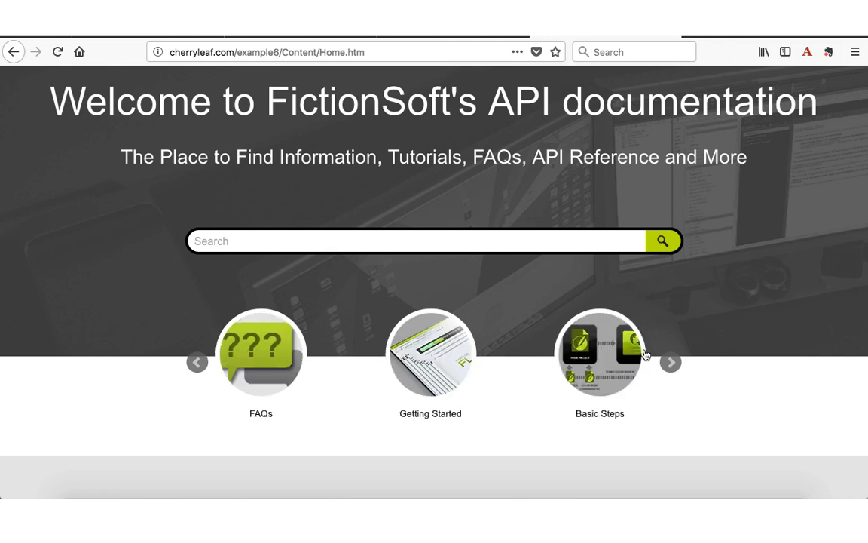
left_click(671, 363)
scroll(673, 366, "down", 3)
scroll(674, 369, "down", 3)
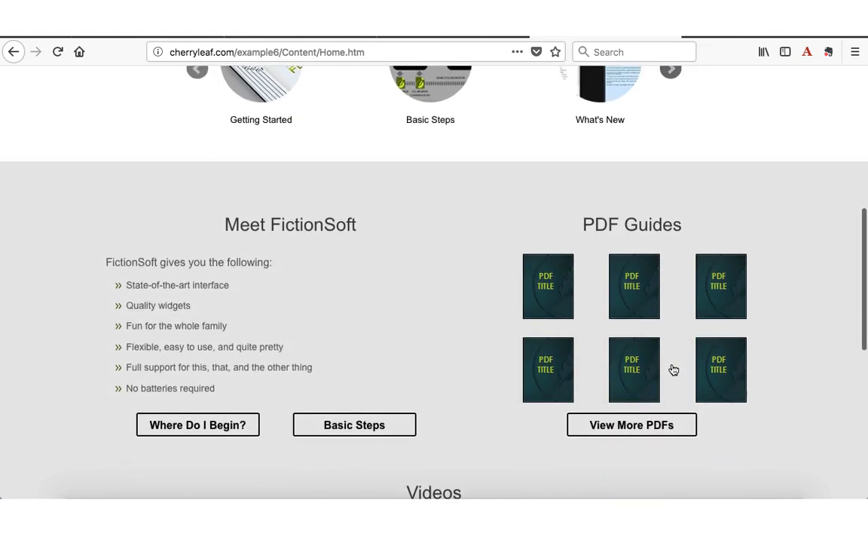
scroll(413, 314, "down", 3)
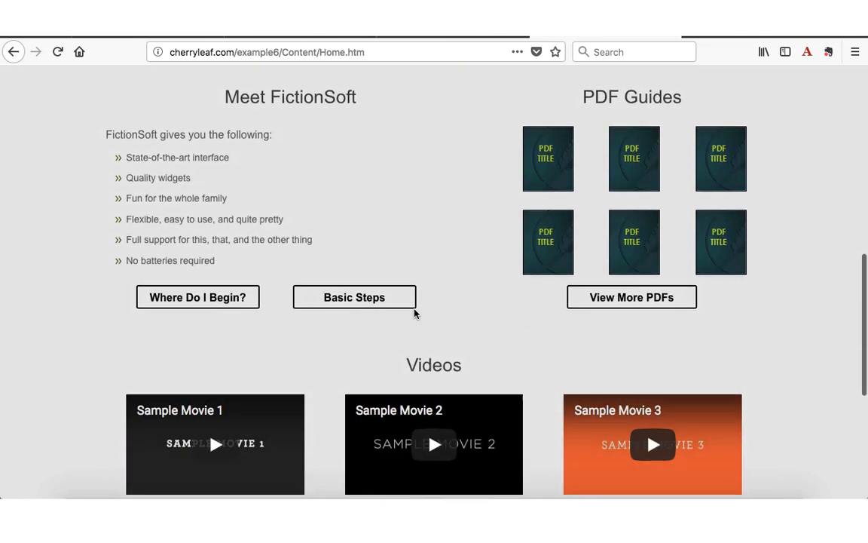
scroll(414, 314, "down", 2)
scroll(414, 312, "down", 2)
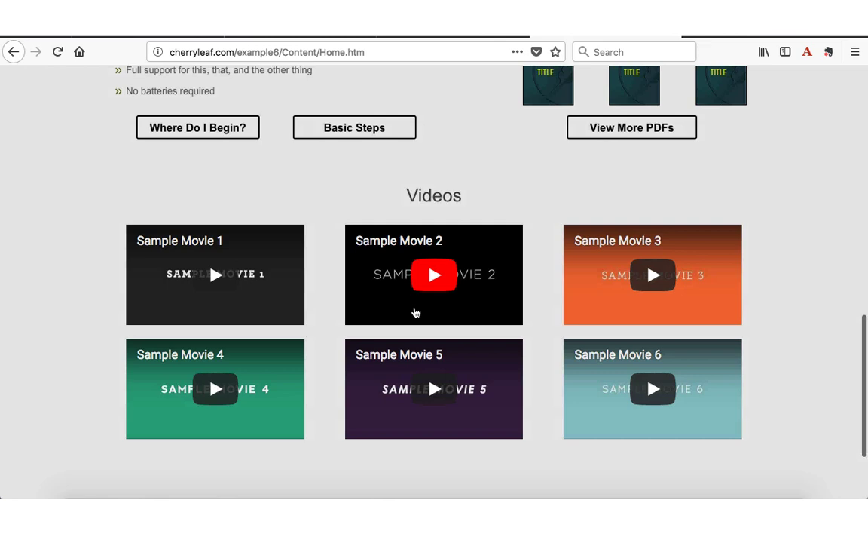
scroll(414, 312, "up", 5)
scroll(414, 312, "up", 3)
scroll(378, 393, "up", 5)
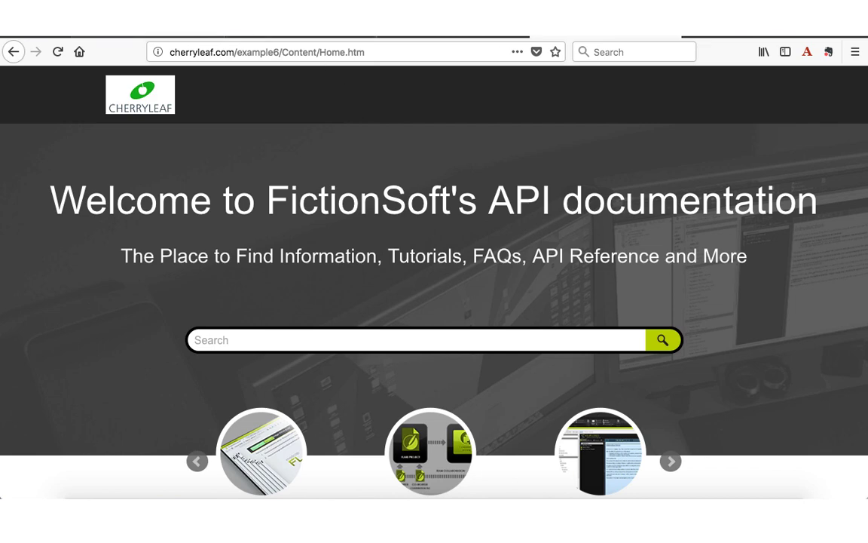
scroll(381, 173, "down", 2)
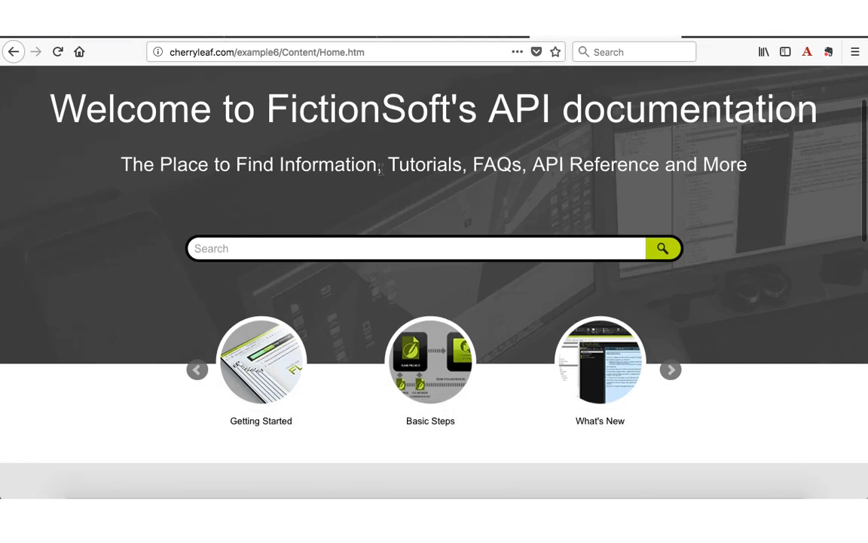
scroll(333, 305, "down", 2)
scroll(338, 343, "down", 2)
scroll(337, 343, "down", 5)
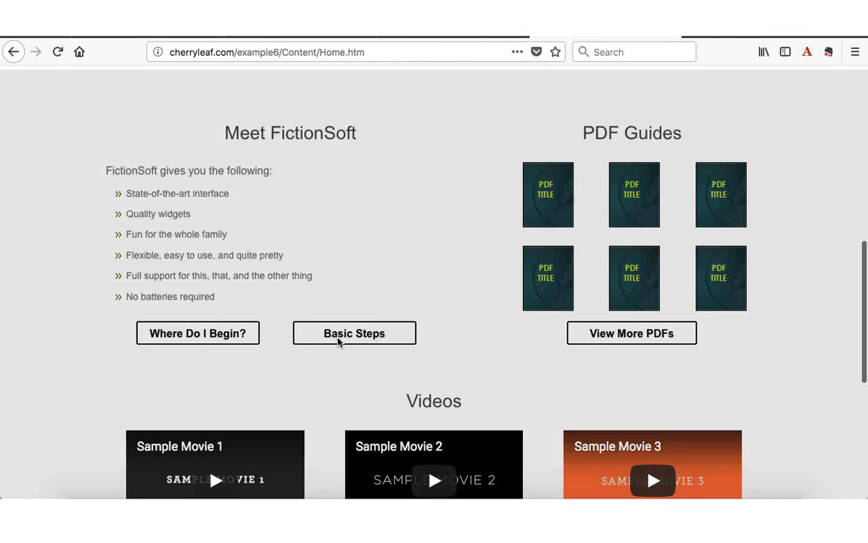
scroll(337, 341, "down", 4)
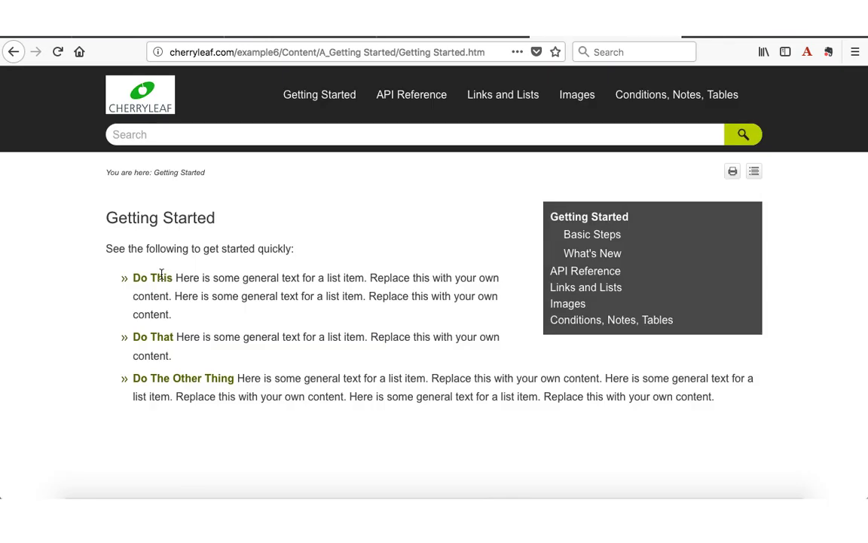
left_click(391, 19)
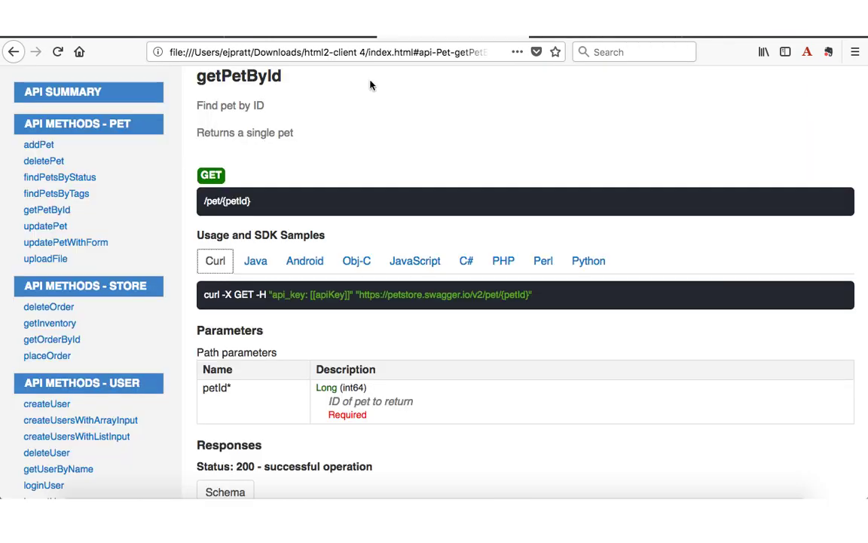
scroll(313, 186, "up", 2)
scroll(313, 186, "up", 5)
scroll(315, 186, "up", 1)
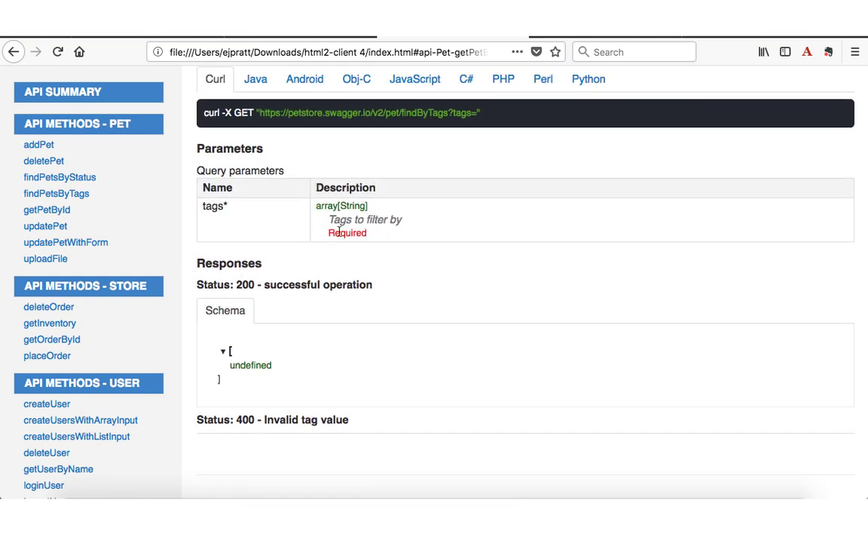
scroll(411, 328, "up", 1)
scroll(412, 328, "up", 2)
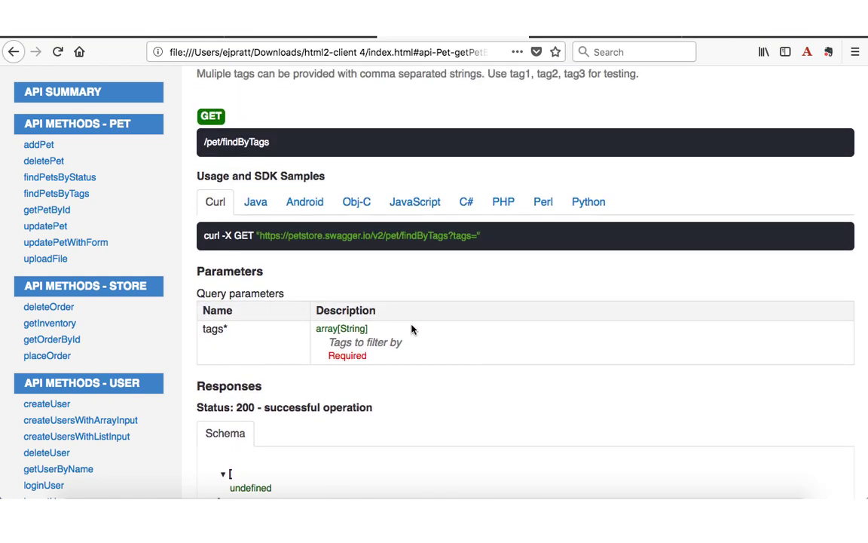
scroll(515, 315, "up", 10)
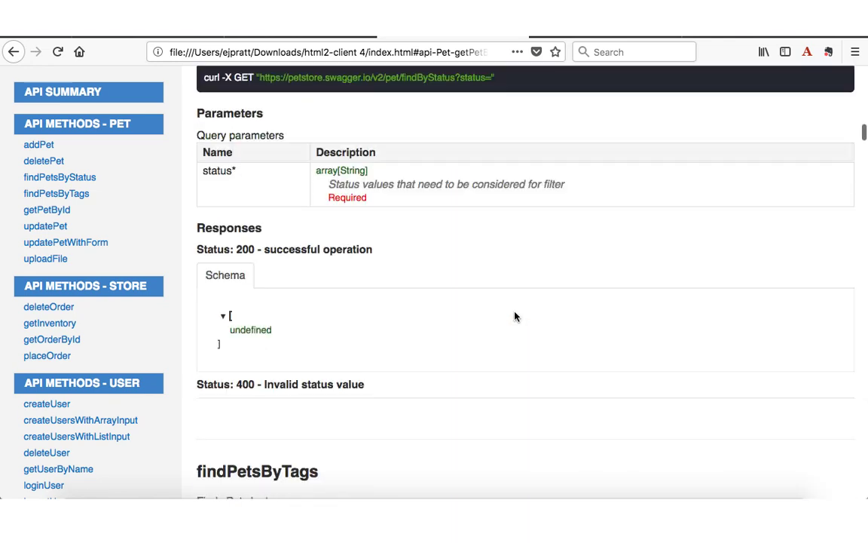
scroll(514, 315, "up", 10)
scroll(514, 316, "up", 10)
left_click(559, 37)
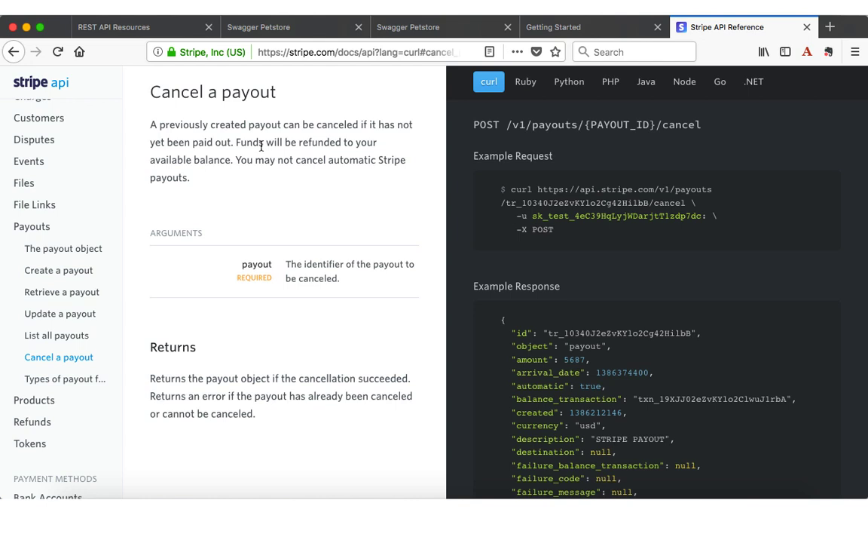
scroll(261, 147, "down", 1)
scroll(262, 147, "up", 2)
scroll(261, 148, "down", 1)
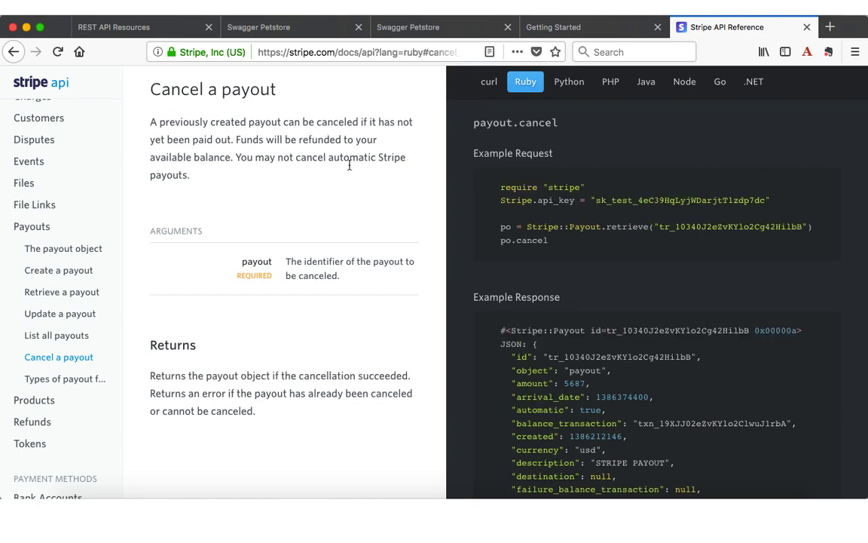
scroll(511, 168, "up", 2)
scroll(511, 167, "down", 2)
scroll(511, 167, "up", 3)
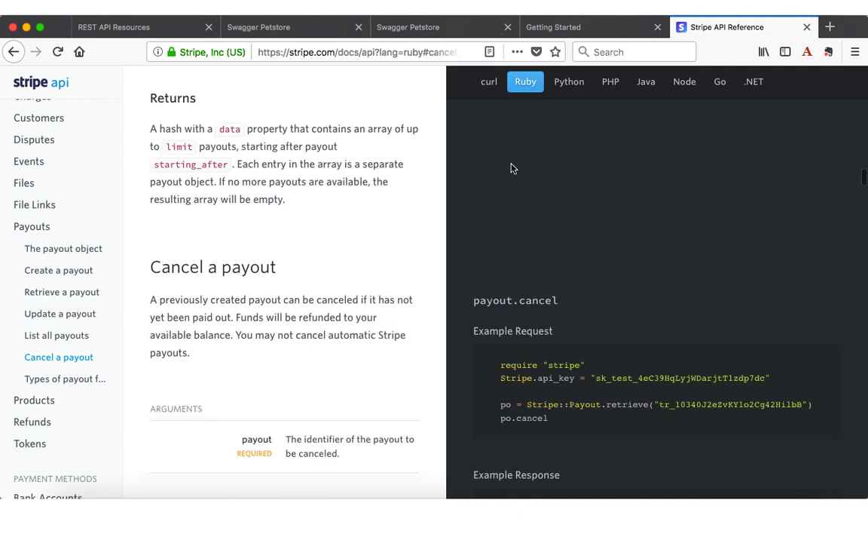
scroll(511, 167, "up", 1)
scroll(511, 167, "down", 7)
scroll(511, 167, "down", 6)
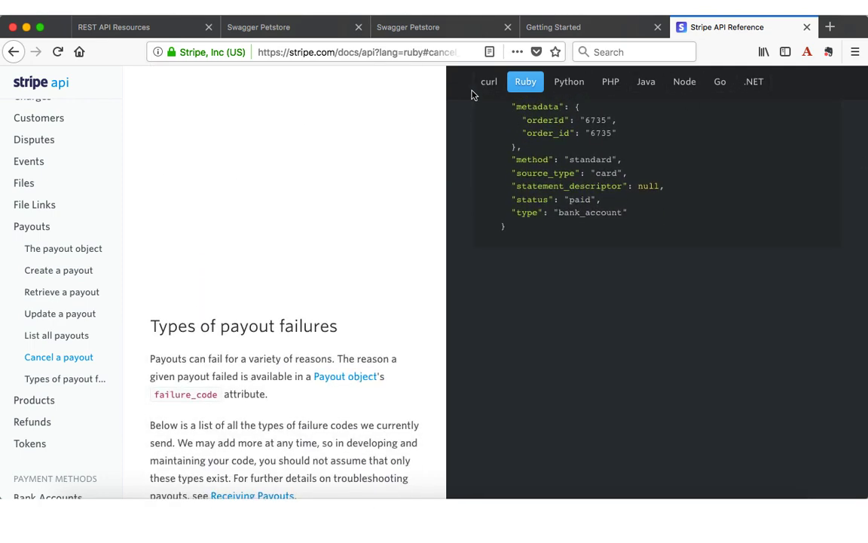
scroll(615, 86, "up", 4)
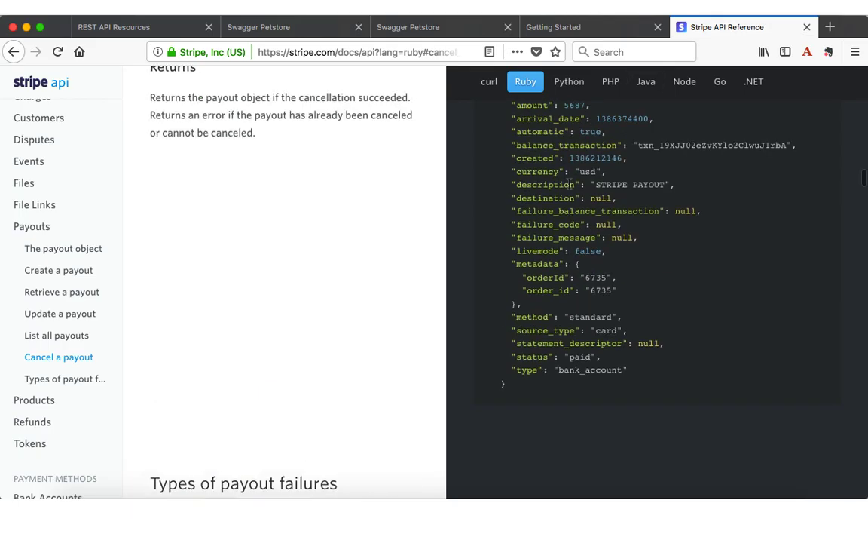
scroll(615, 87, "up", 9)
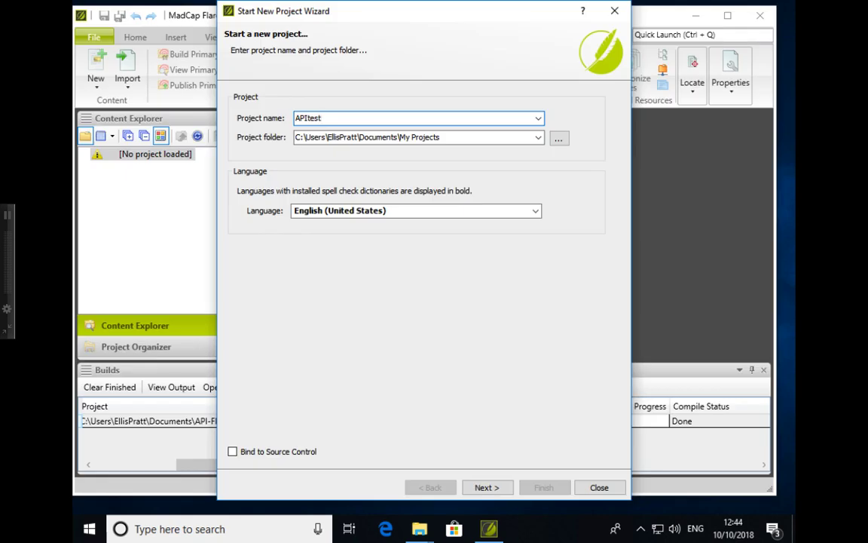
type("2018")
Step: Choose English (United Kingdom), accept the Top Navigation Advanced template and finish the project
key("Tab")
key("Tab")
key("Tab")
key("Up")
key("Return")
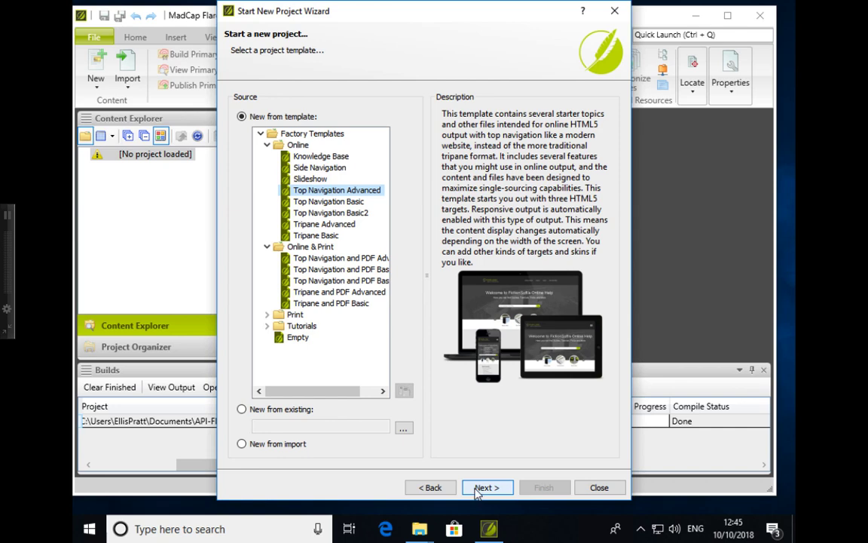
left_click(482, 490)
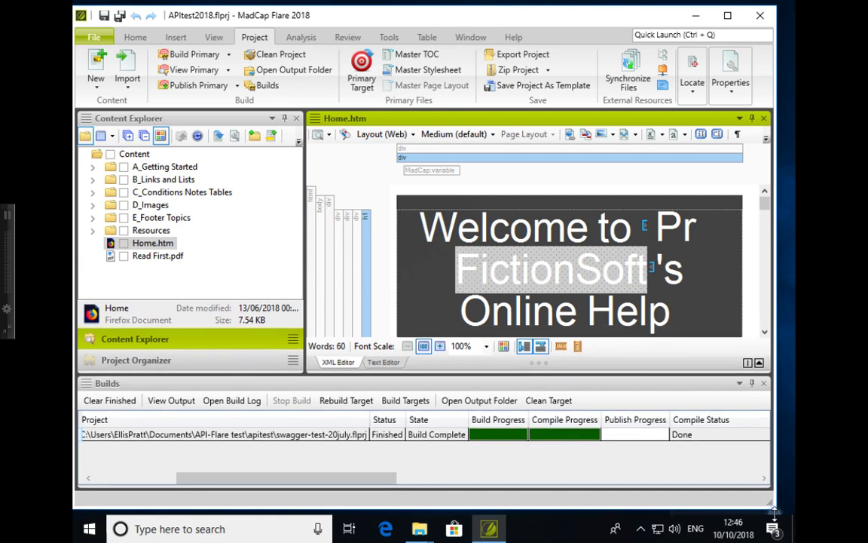
mouse_move(130, 287)
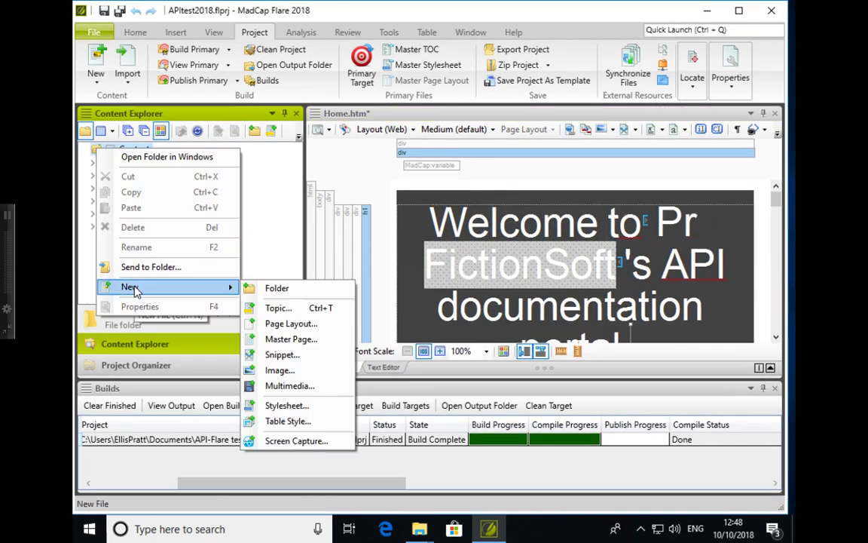
Step: Create a new folder under Content and rename it API reference content
left_click(264, 296)
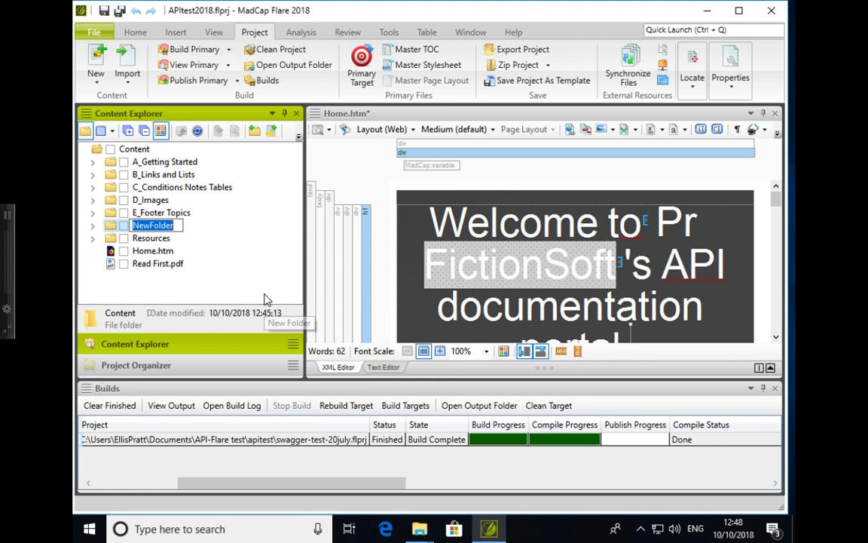
type("API re")
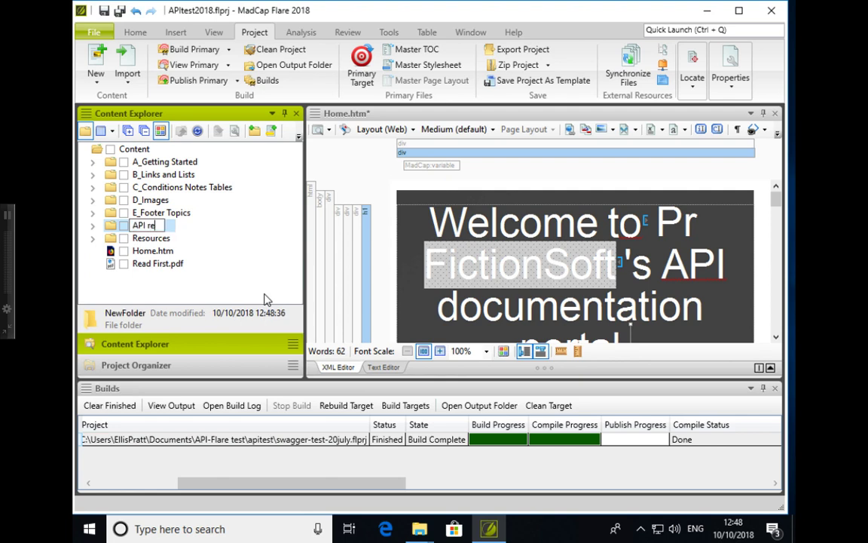
type("ference content")
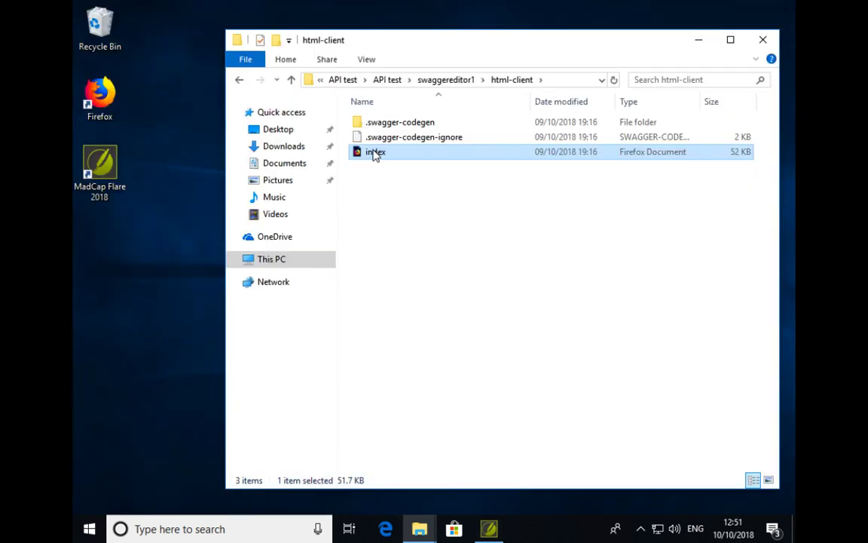
double_click(375, 154)
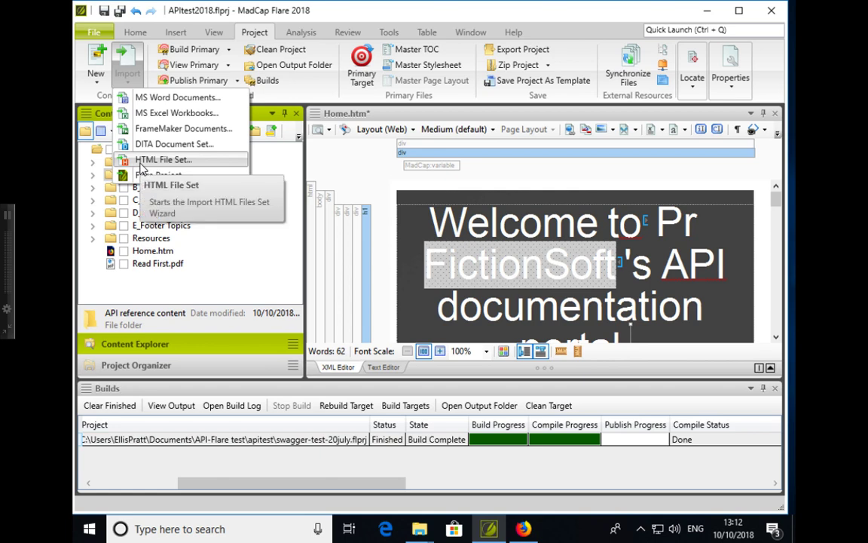
Step: Start an HTML File Set import of index.html with Auto-reimport before output enabled
left_click(140, 167)
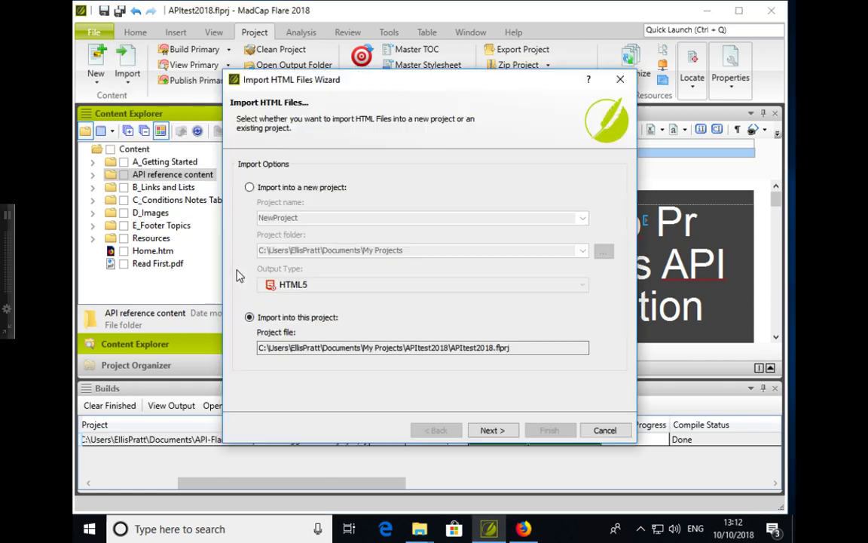
left_click(498, 430)
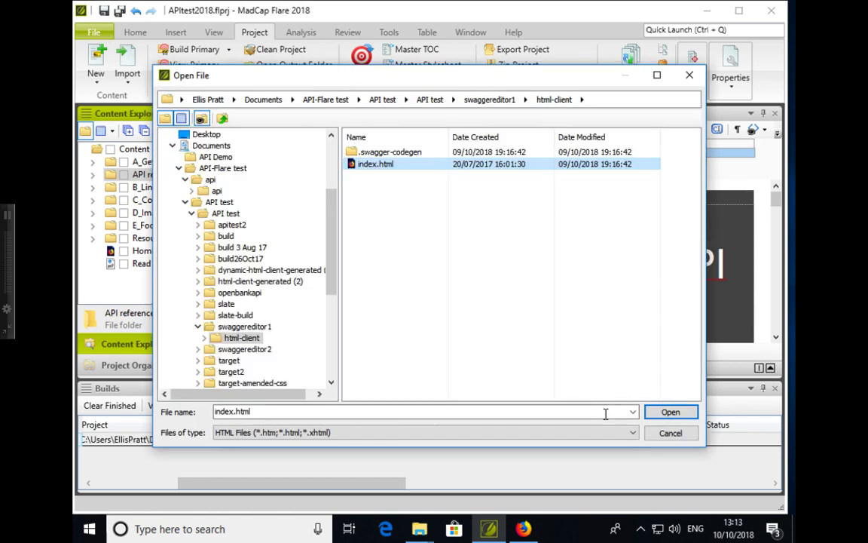
left_click(667, 412)
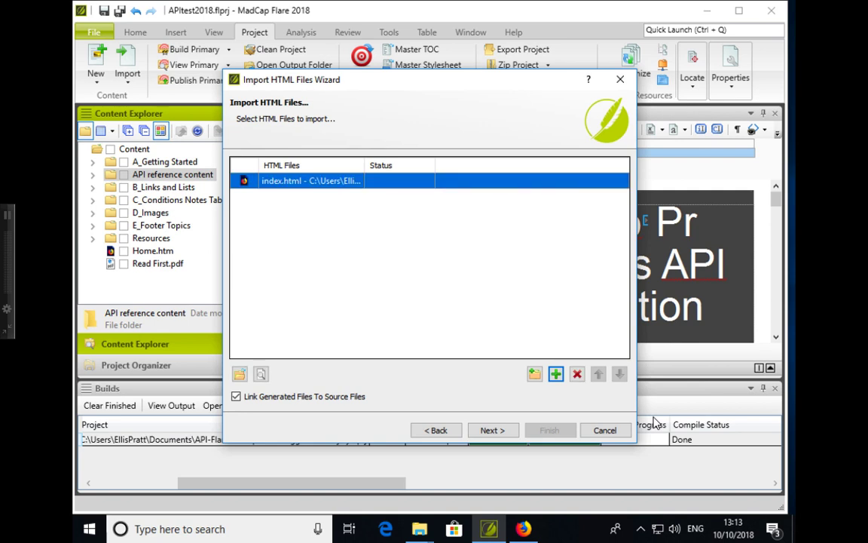
left_click(492, 430)
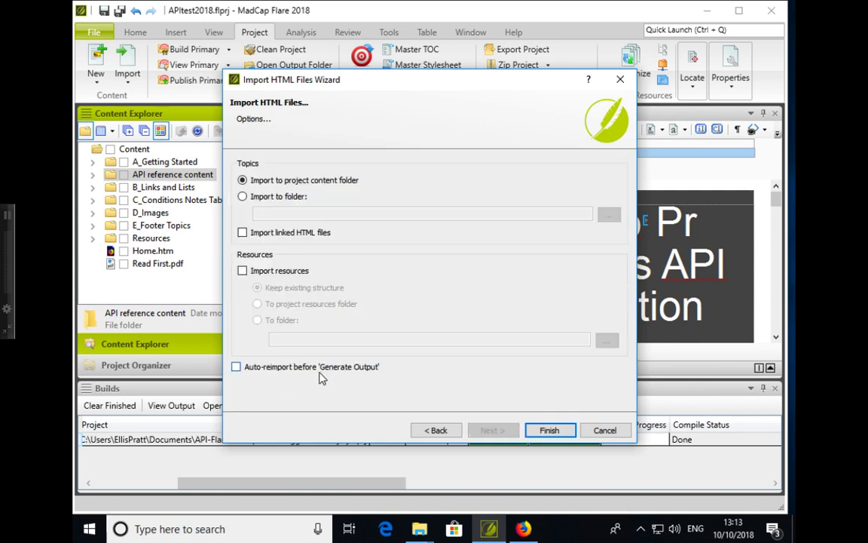
left_click(236, 369)
left_click(437, 431)
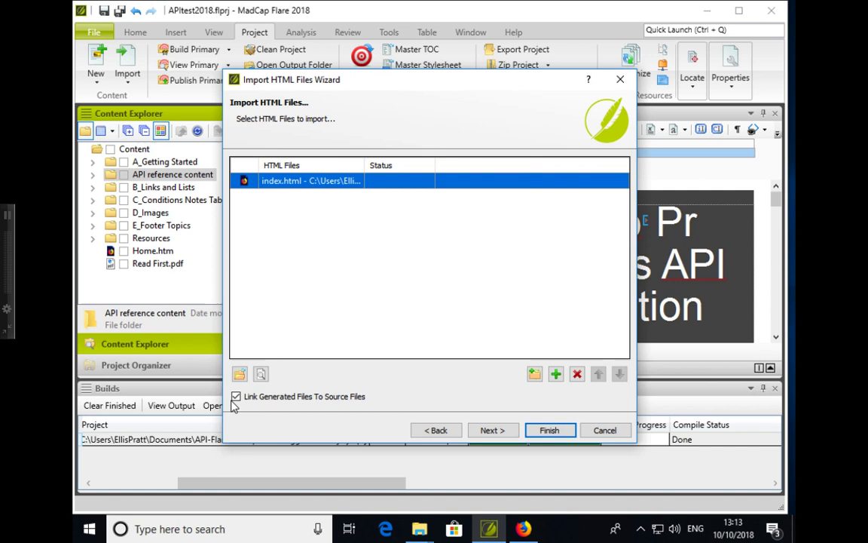
key("alt+n")
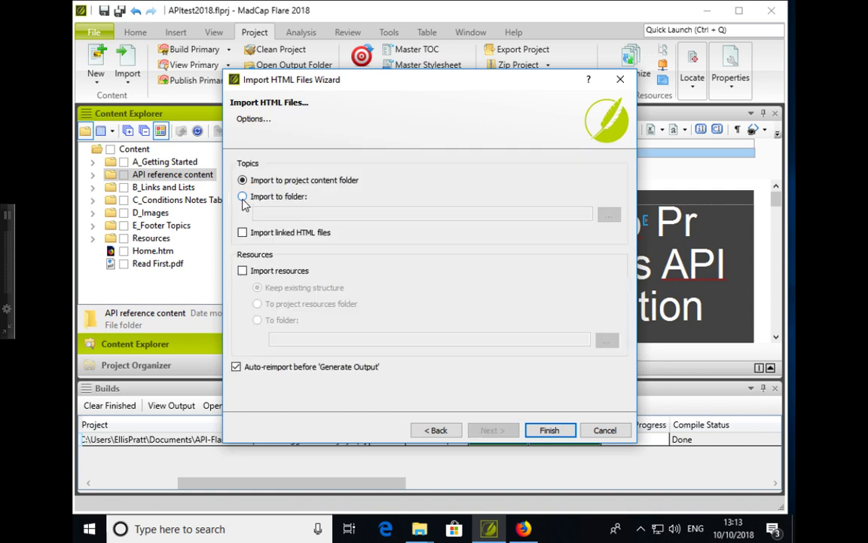
Step: Set the destination folder to API reference content and run the import
left_click(242, 197)
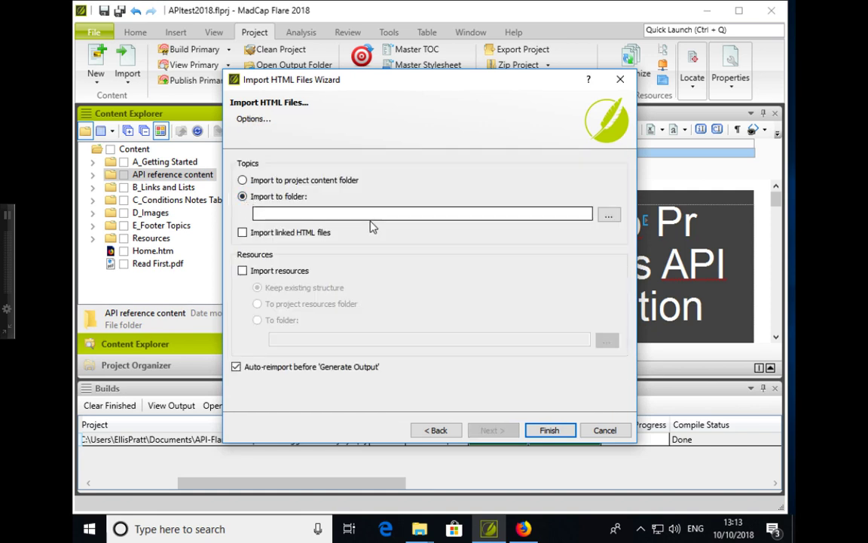
left_click(609, 214)
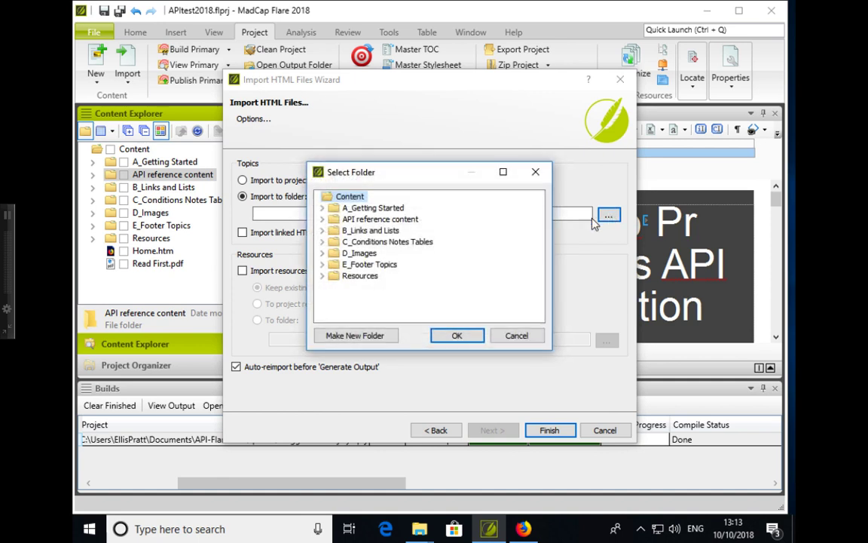
left_click(345, 218)
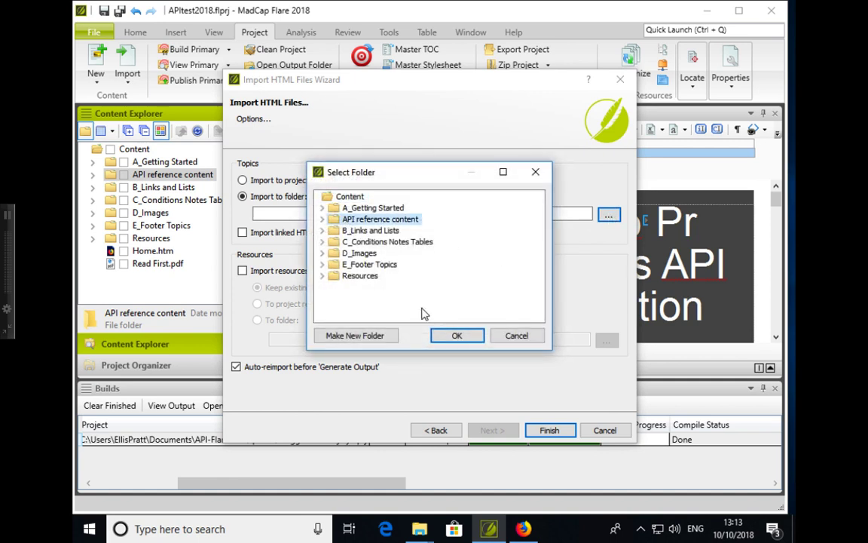
left_click(456, 335)
left_click(549, 429)
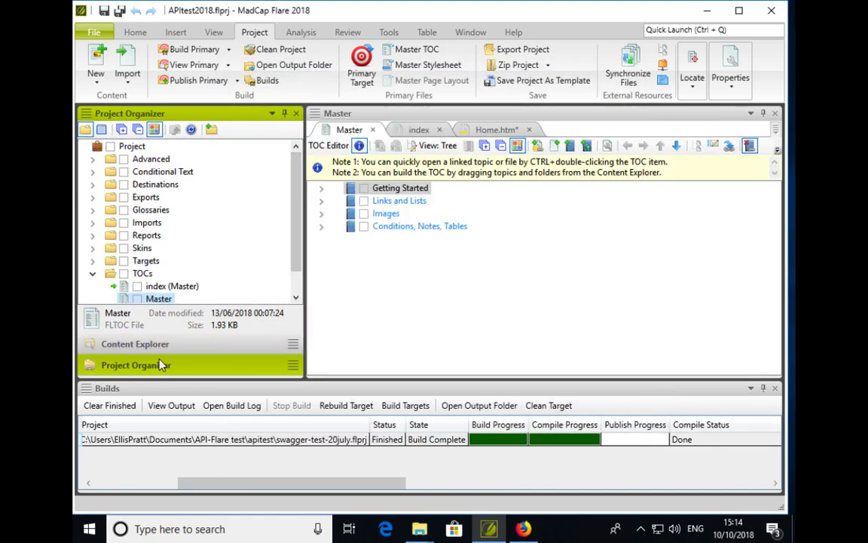
Step: Drag index.html into the Master TOC and build the primary HTML5 output
left_click(157, 351)
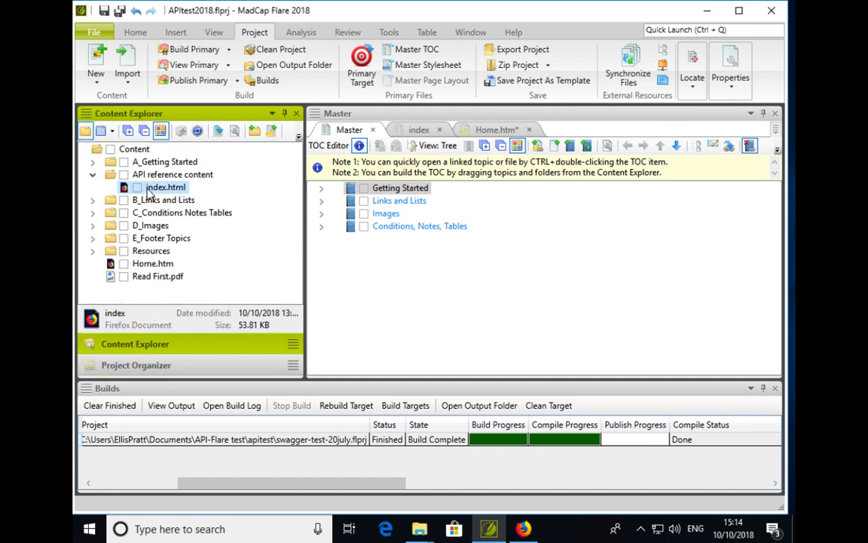
mouse_move(139, 187)
left_mouse_down()
mouse_move(335, 227)
mouse_move(400, 226)
mouse_move(390, 196)
left_mouse_up()
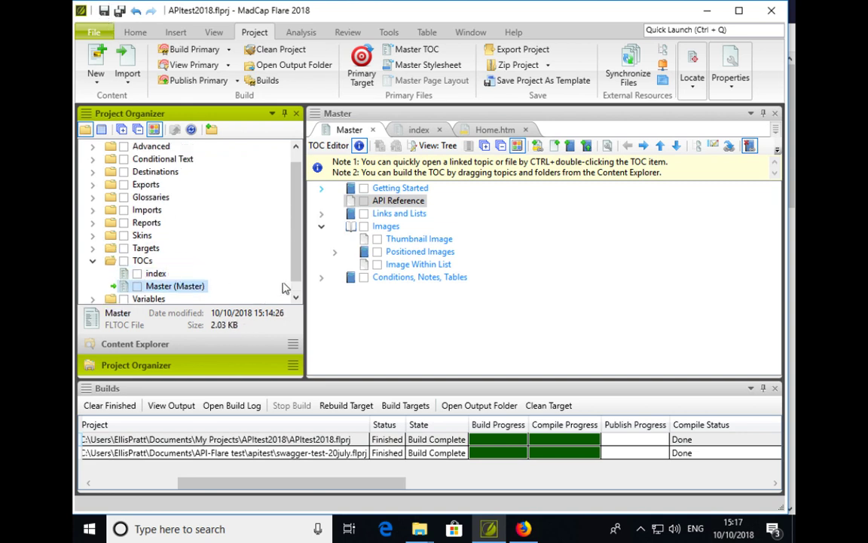
left_click(193, 52)
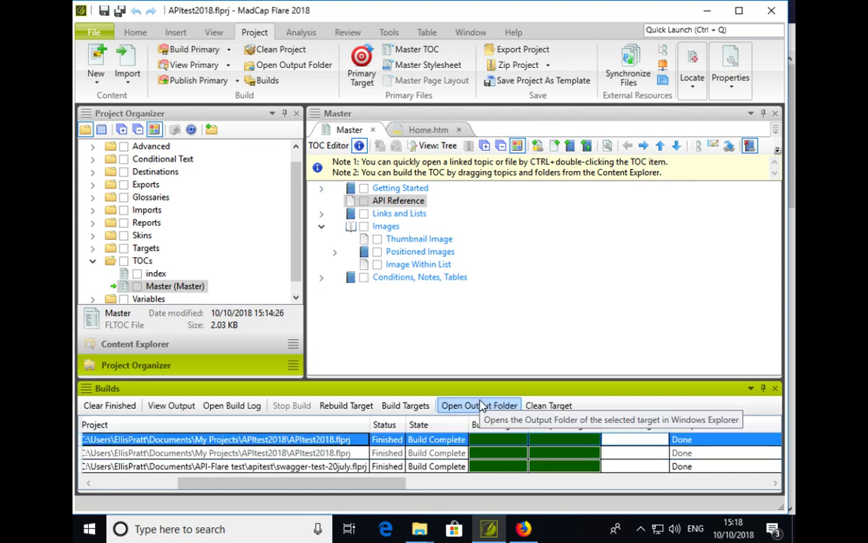
Step: Launch the built portal's Default start page in the browser and navigate to API Reference
left_click(482, 406)
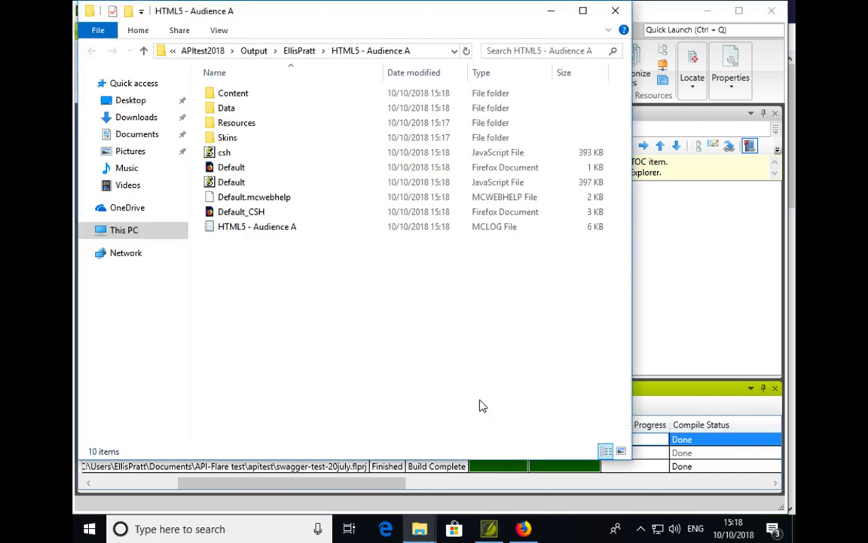
double_click(240, 169)
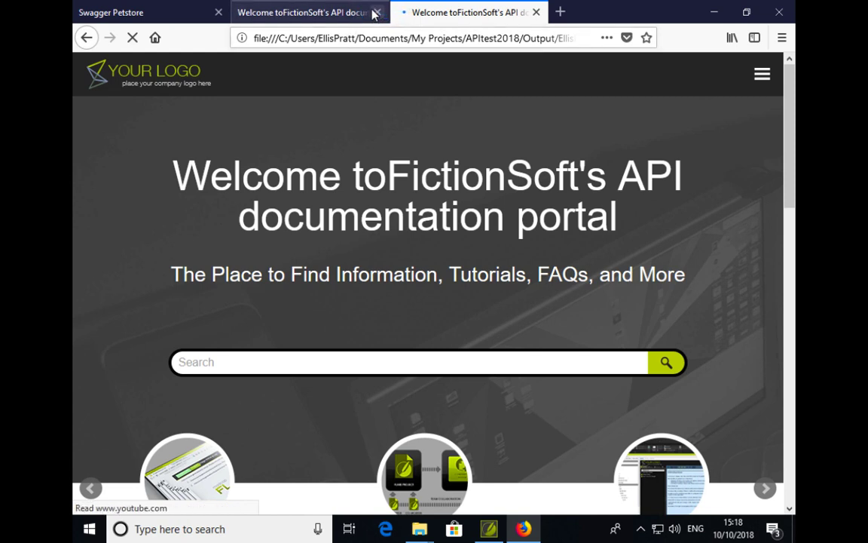
left_click(377, 13)
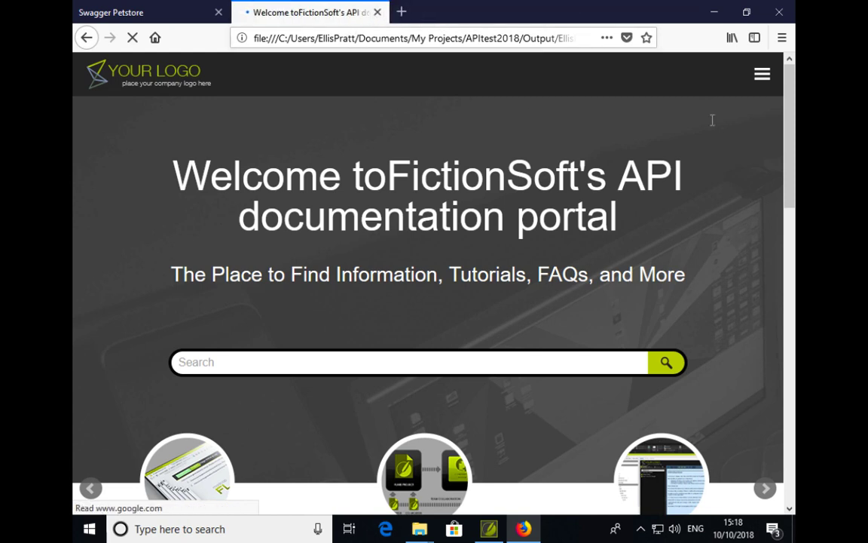
left_click(759, 78)
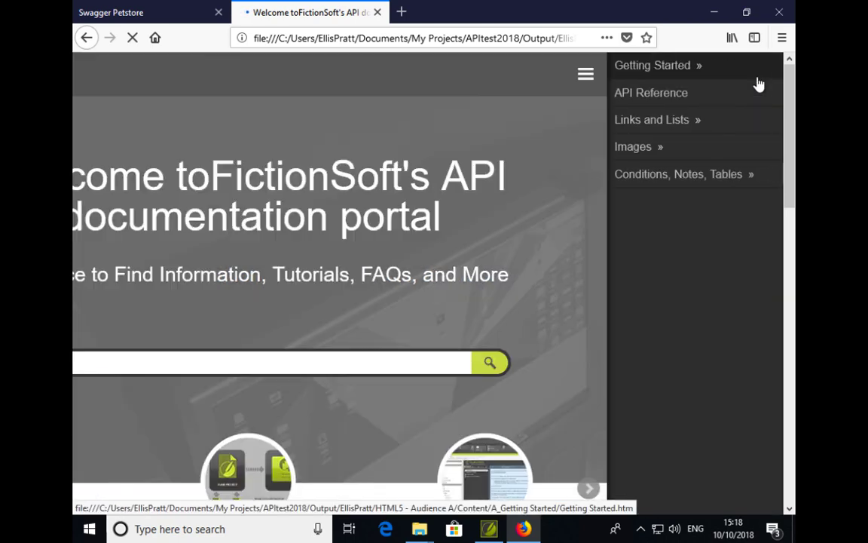
left_click(680, 102)
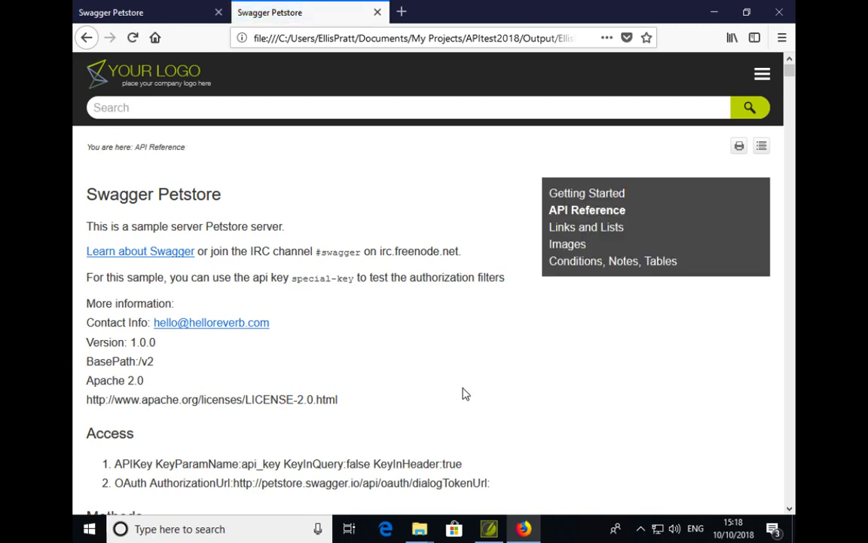
scroll(464, 394, "down", 1)
scroll(464, 394, "down", 1)
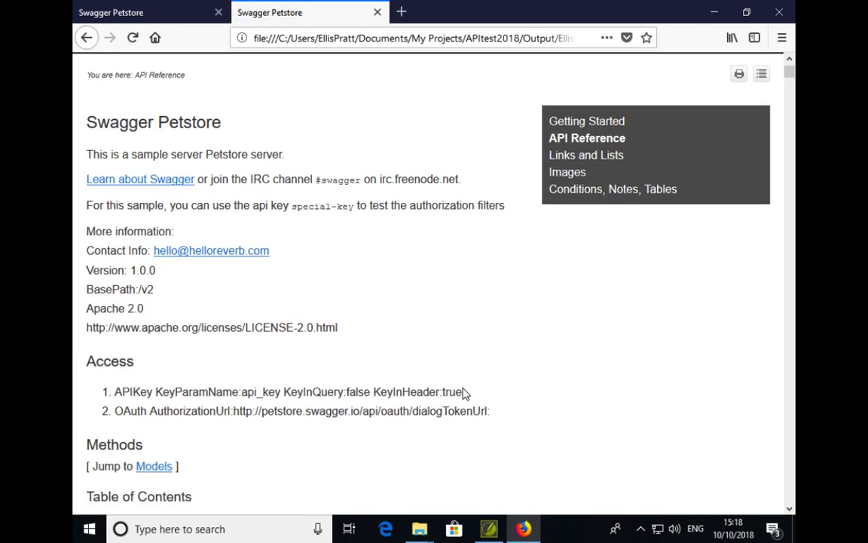
scroll(464, 393, "down", 3)
scroll(463, 393, "down", 5)
scroll(464, 394, "down", 1)
scroll(463, 394, "down", 5)
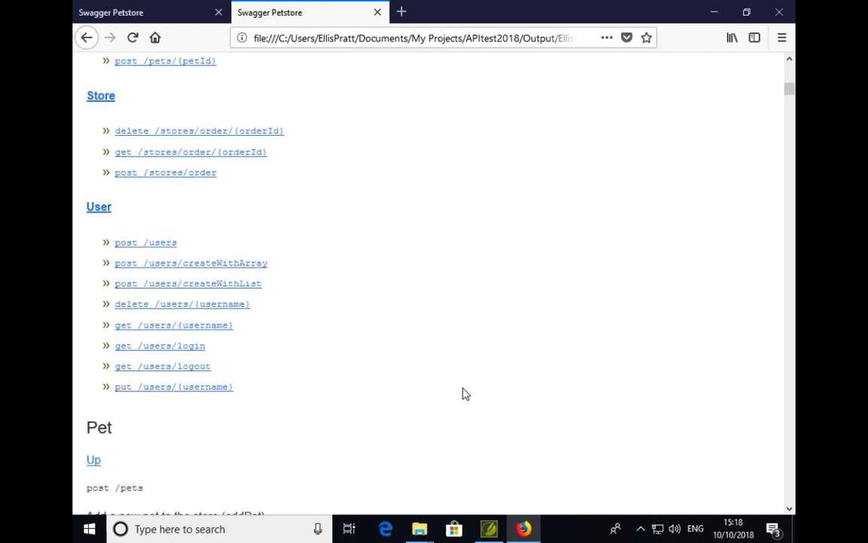
scroll(463, 393, "down", 4)
scroll(464, 394, "down", 8)
scroll(463, 393, "down", 2)
scroll(464, 393, "down", 5)
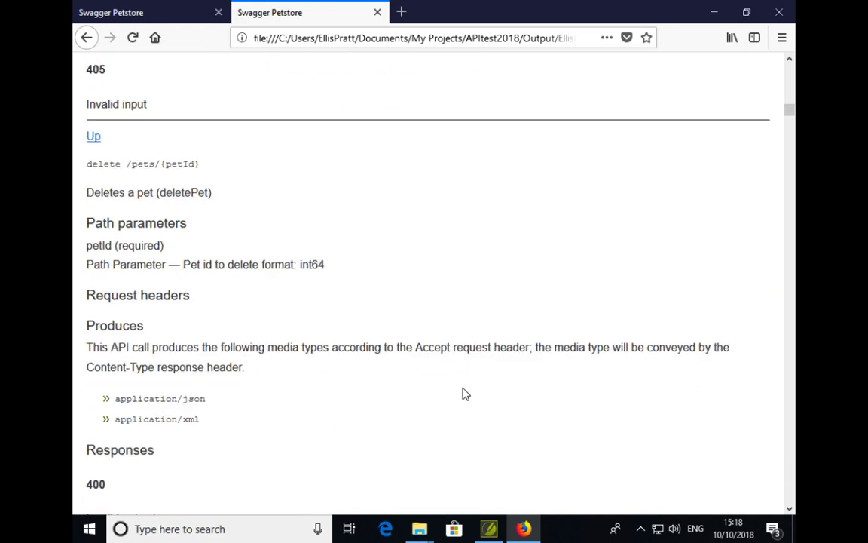
scroll(463, 393, "up", 5)
scroll(463, 394, "up", 8)
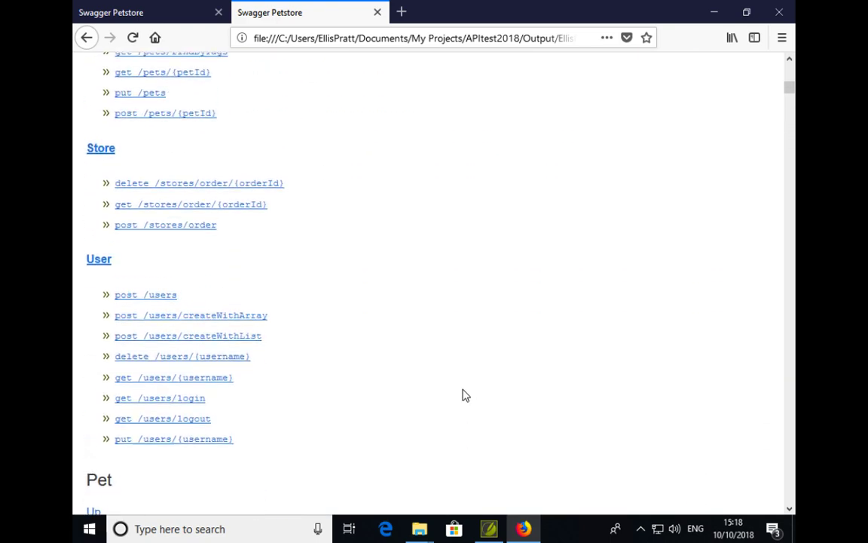
scroll(464, 394, "up", 8)
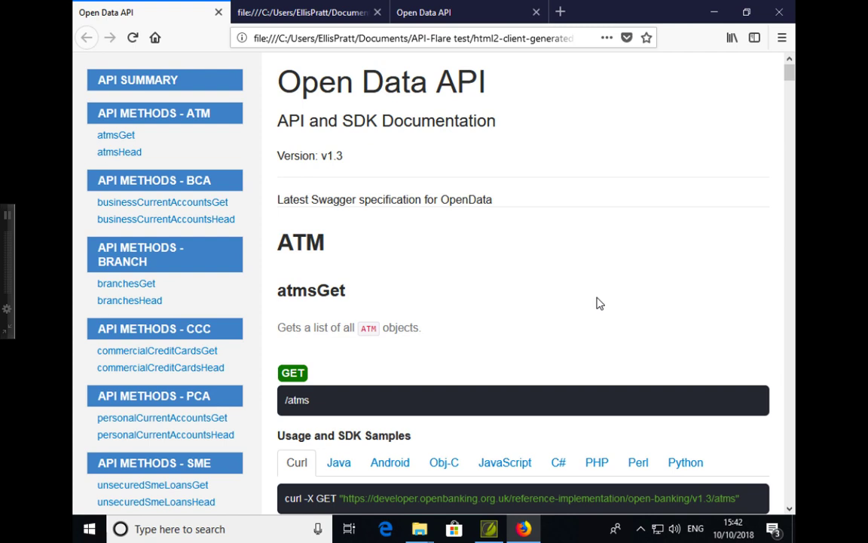
scroll(596, 302, "down", 10)
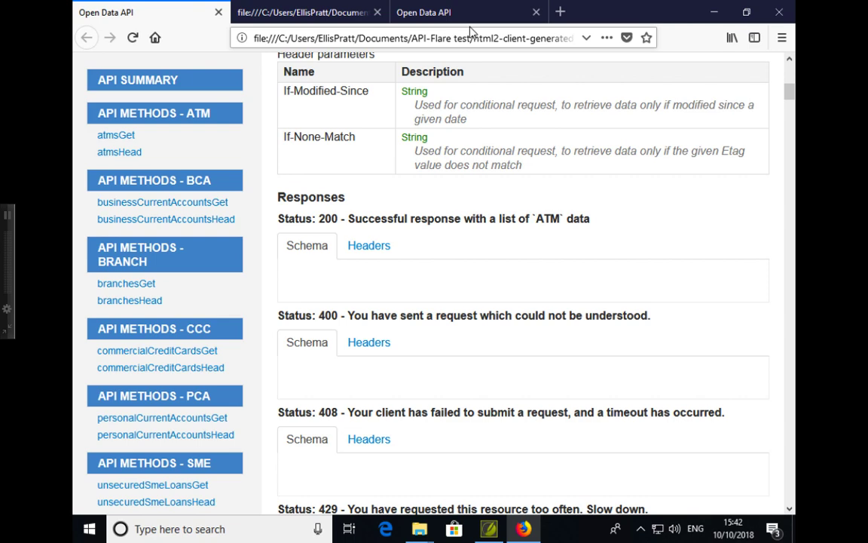
Step: Check the topic in Flare, view the Flare-built API reference tab, then return to the original generated page
left_click(490, 532)
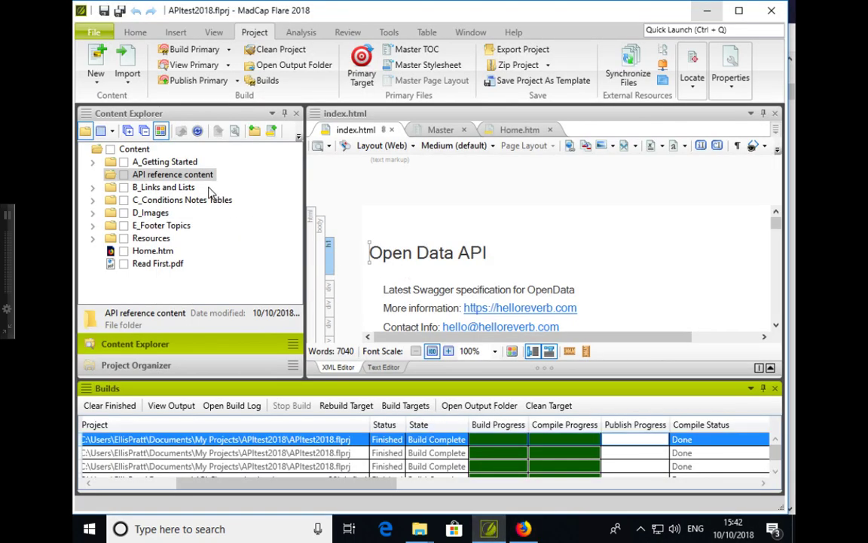
scroll(455, 270, "down", 3)
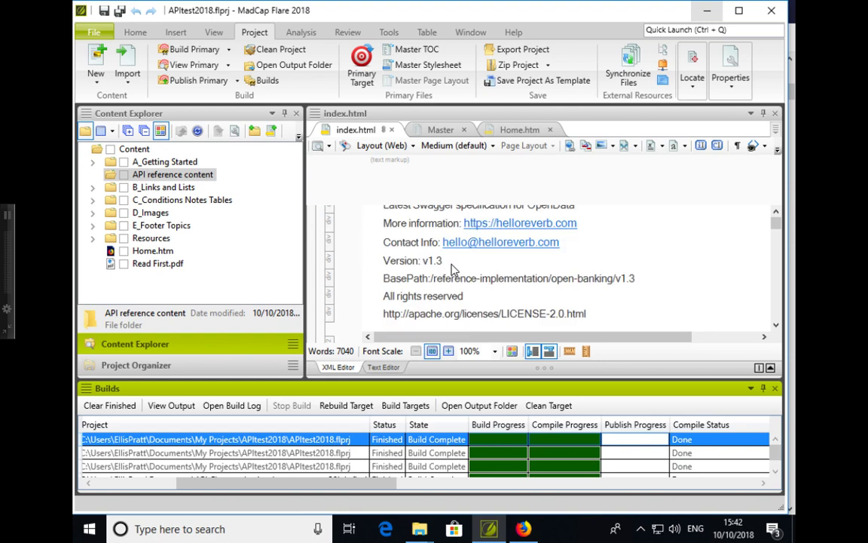
left_click(519, 532)
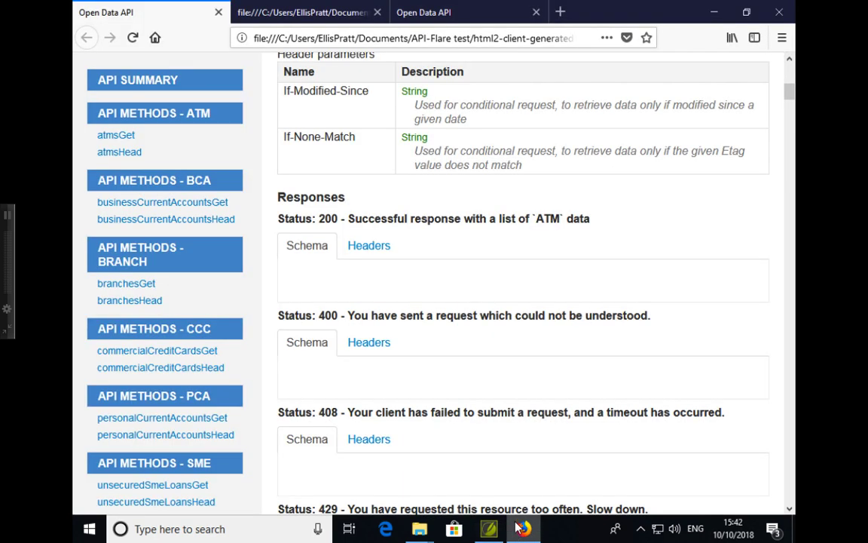
left_click(426, 13)
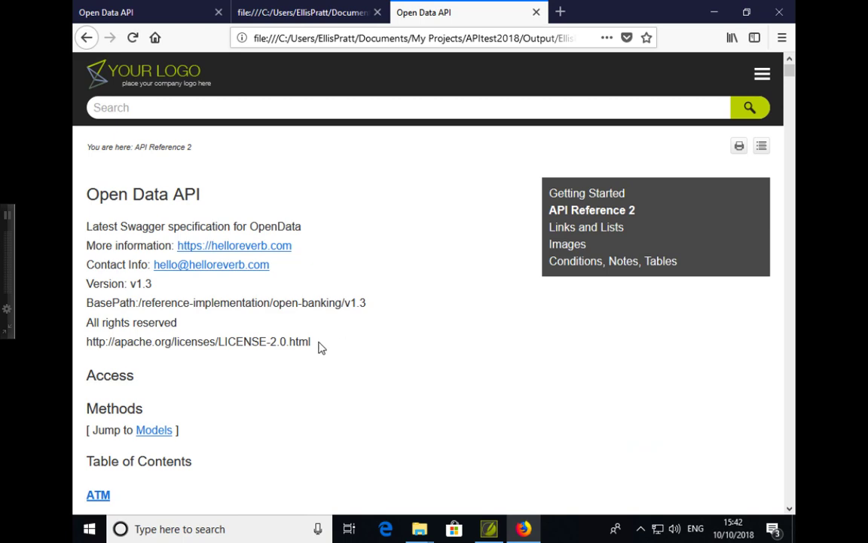
scroll(320, 348, "down", 5)
scroll(320, 348, "down", 3)
scroll(319, 349, "down", 2)
scroll(320, 348, "down", 4)
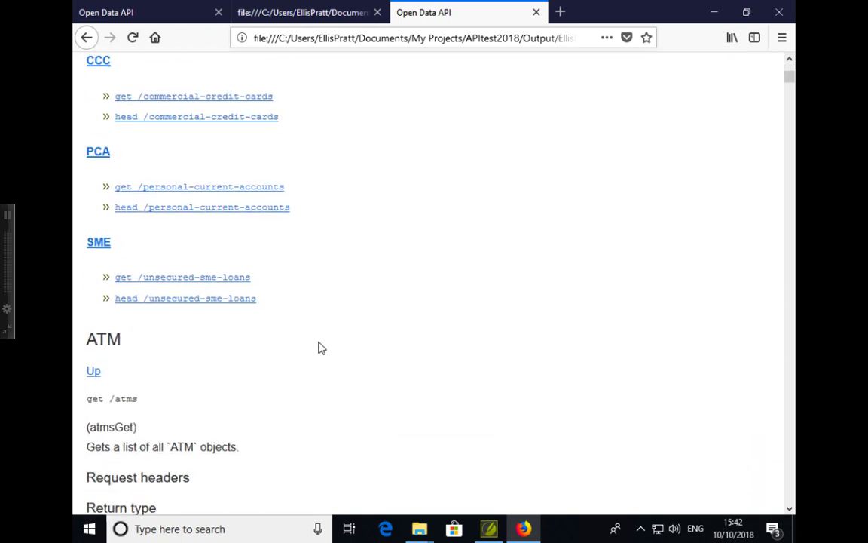
scroll(319, 348, "down", 5)
scroll(319, 349, "down", 2)
scroll(319, 348, "down", 2)
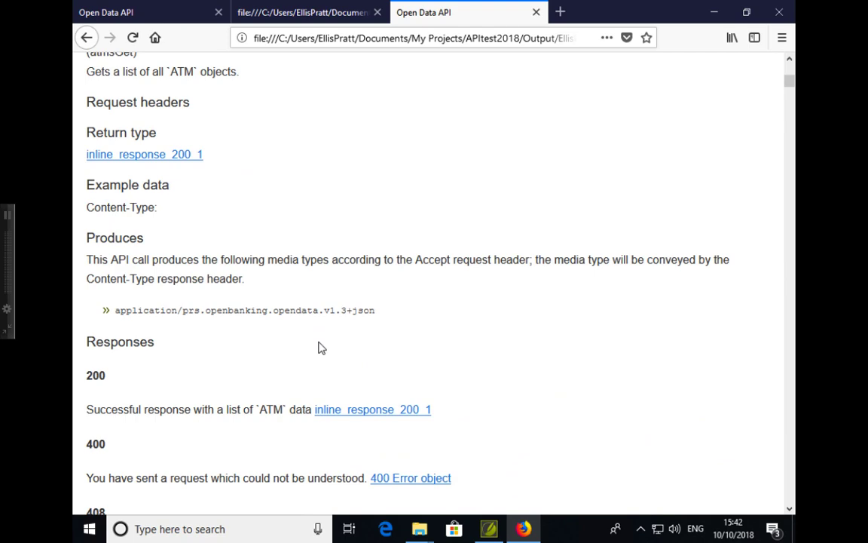
scroll(319, 348, "down", 3)
scroll(320, 348, "down", 2)
scroll(319, 348, "down", 3)
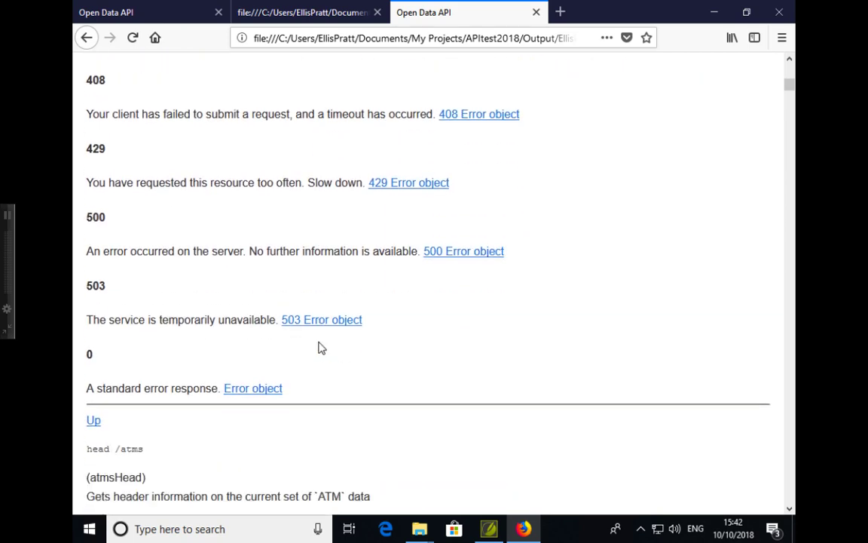
scroll(320, 348, "down", 4)
left_click(178, 21)
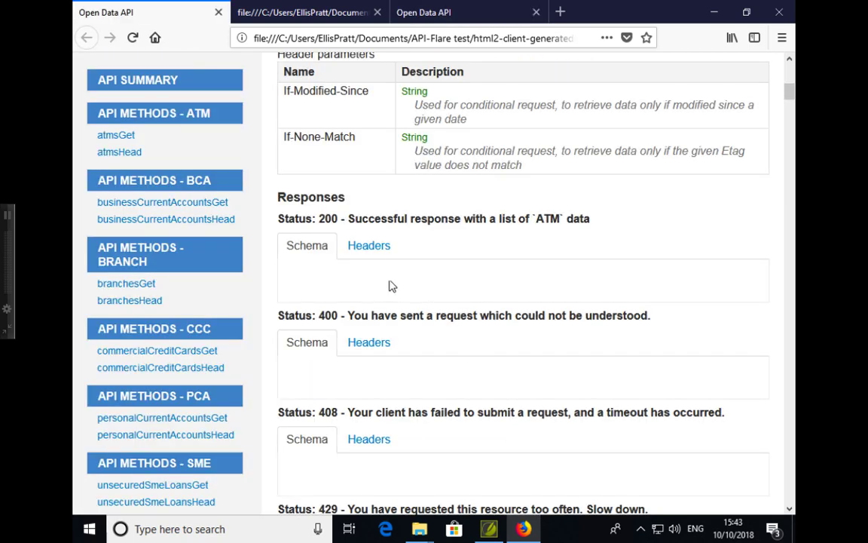
Step: Review the generated page's HTML source, then switch back to the Flare-built Open Data API tab
left_click(313, 13)
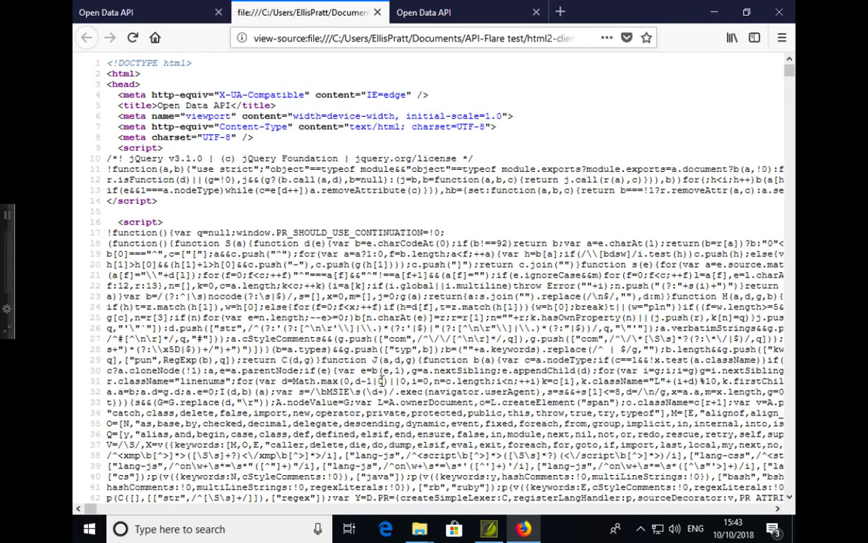
scroll(382, 382, "down", 1)
scroll(383, 380, "down", 1)
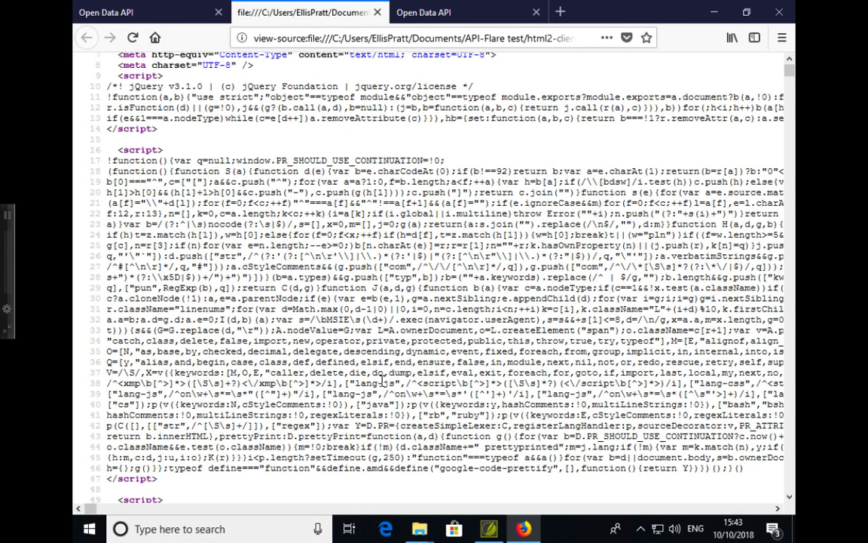
scroll(382, 382, "down", 5)
scroll(383, 383, "down", 5)
scroll(384, 384, "down", 2)
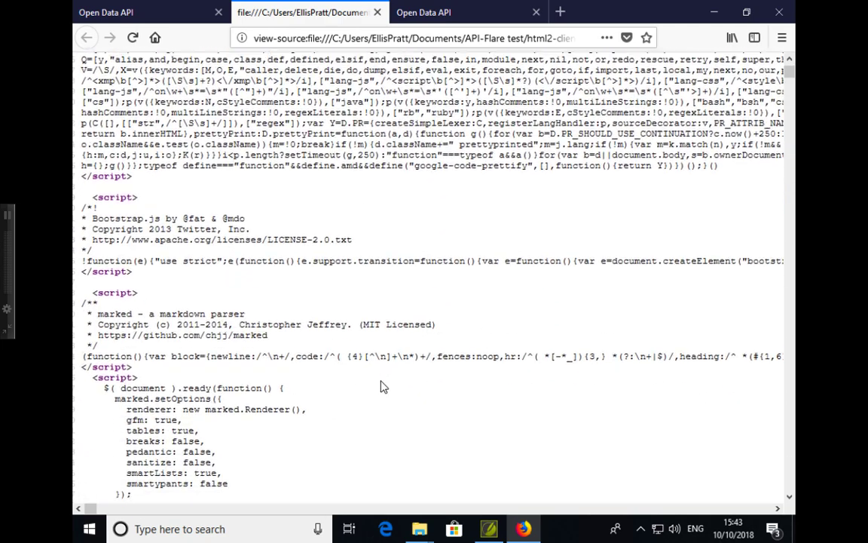
scroll(388, 387, "down", 2)
scroll(398, 392, "down", 10)
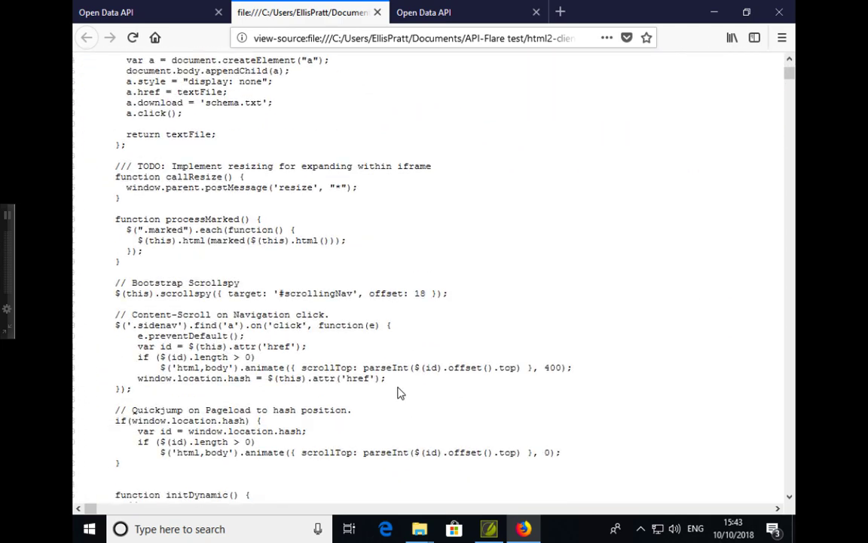
scroll(400, 393, "down", 5)
scroll(399, 393, "down", 5)
scroll(400, 393, "down", 5)
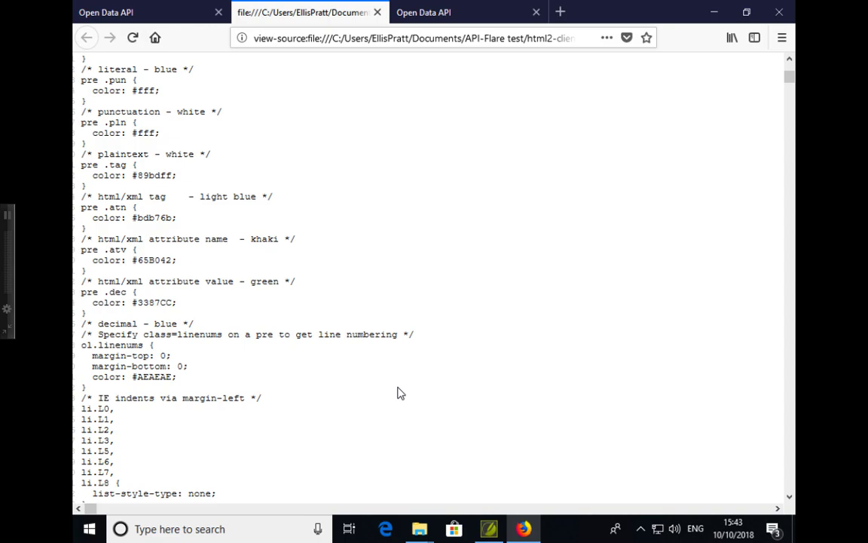
scroll(399, 392, "up", 3)
scroll(398, 390, "up", 10)
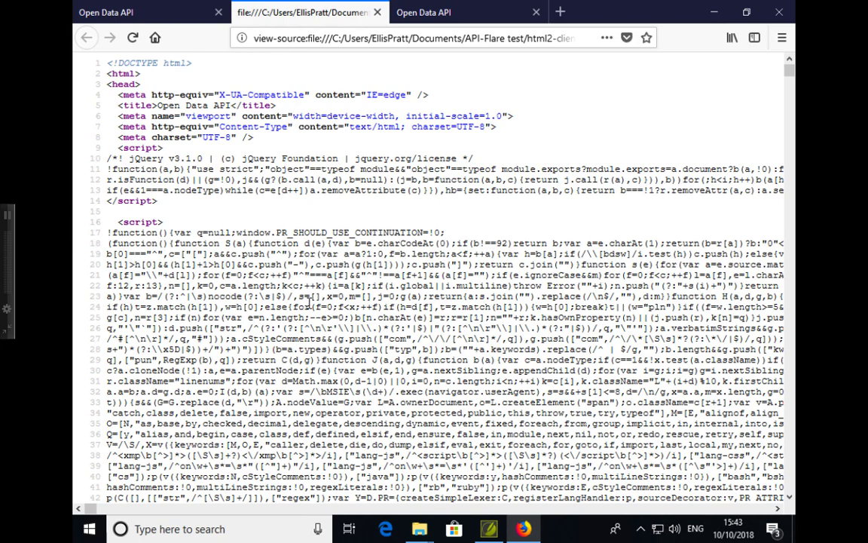
scroll(308, 305, "down", 10)
scroll(333, 297, "down", 3)
scroll(333, 296, "down", 8)
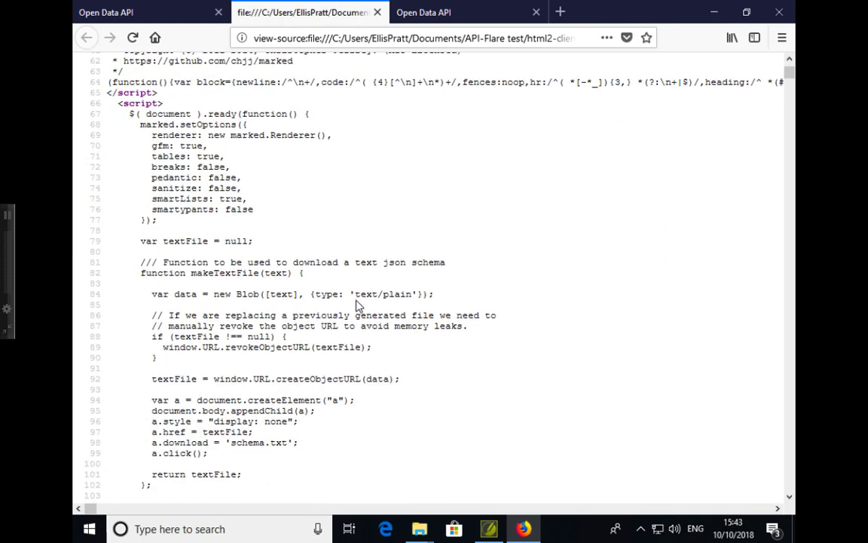
scroll(358, 305, "down", 2)
scroll(358, 305, "down", 1)
scroll(358, 306, "down", 1)
scroll(358, 305, "down", 2)
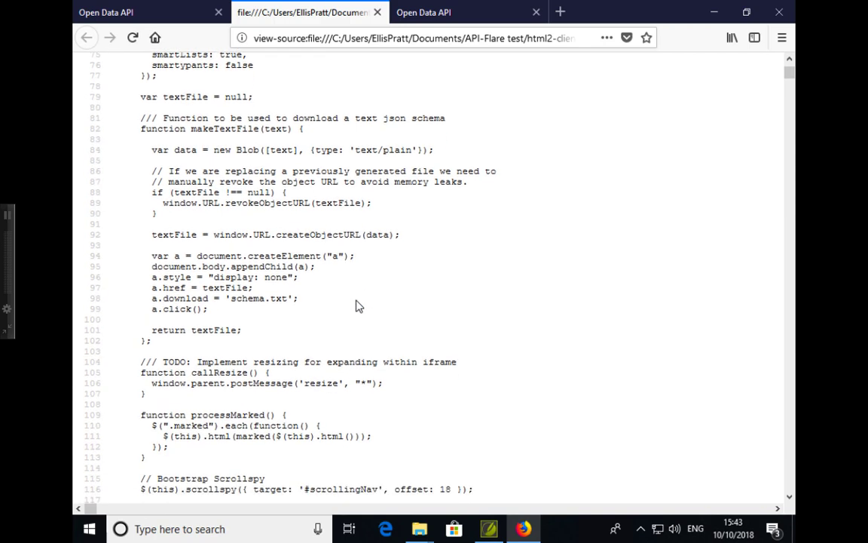
scroll(358, 305, "down", 1)
scroll(358, 306, "down", 5)
scroll(358, 305, "down", 5)
scroll(358, 305, "down", 3)
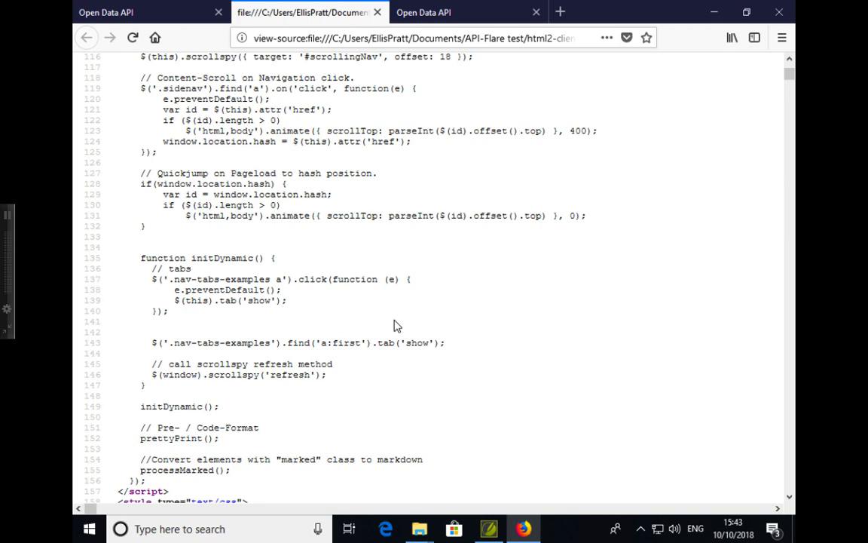
scroll(395, 316, "up", 7)
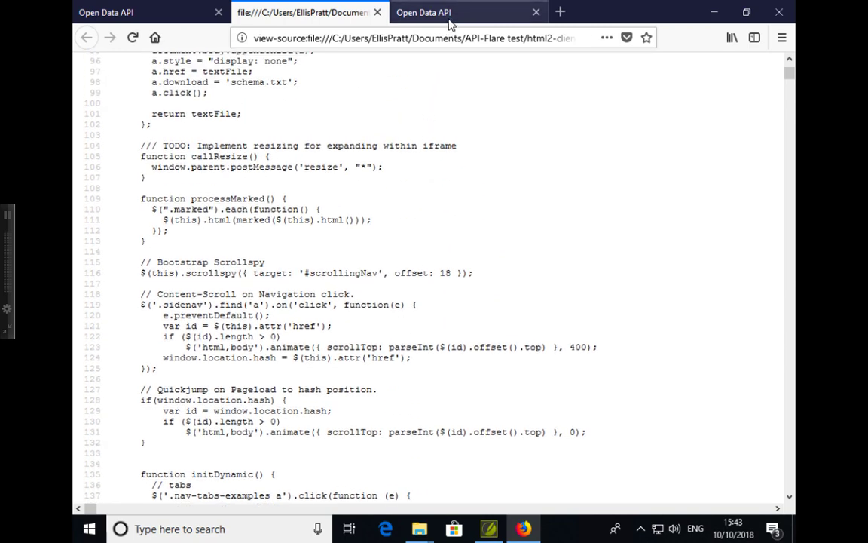
left_click(450, 21)
Step: Reload the Flare output tab so the API reference renders with its styling
key("F5")
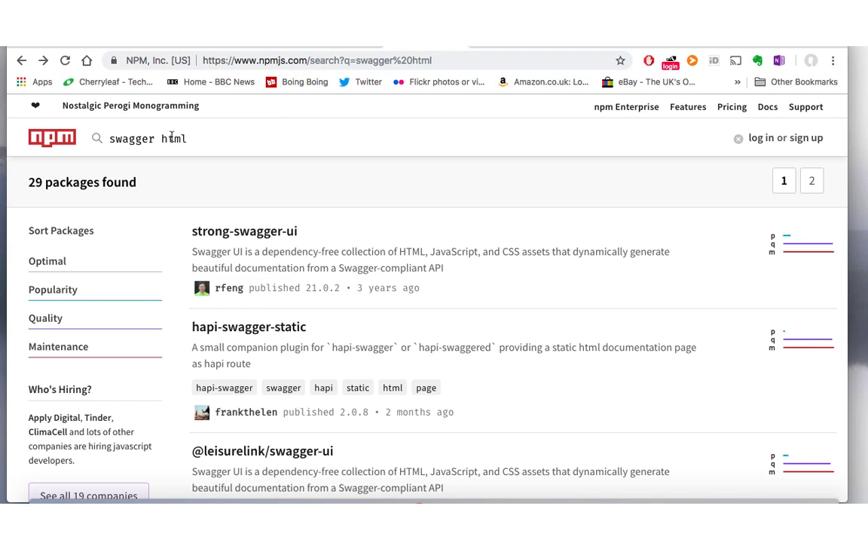
Step: Select the word 'swagger' in the npm search box to replace it with 'yaml'
double_click(146, 133)
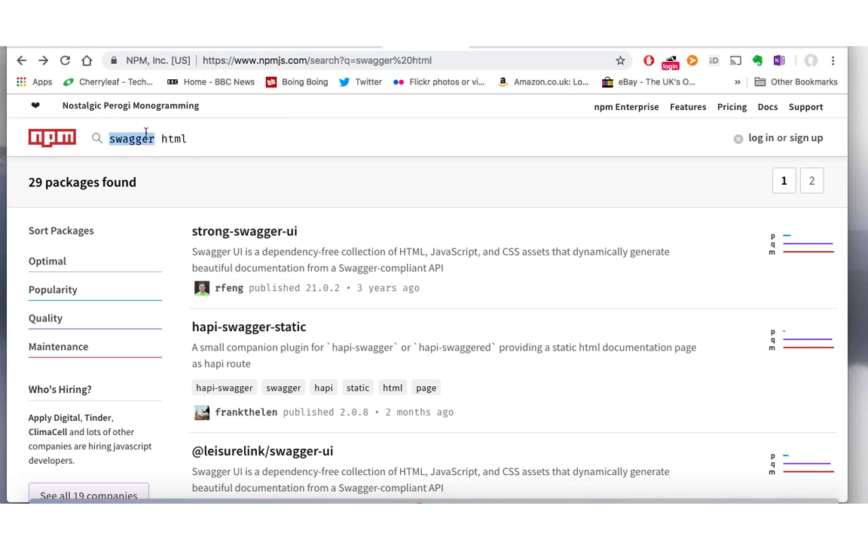
scroll(399, 307, "down", 1)
scroll(399, 307, "down", 3)
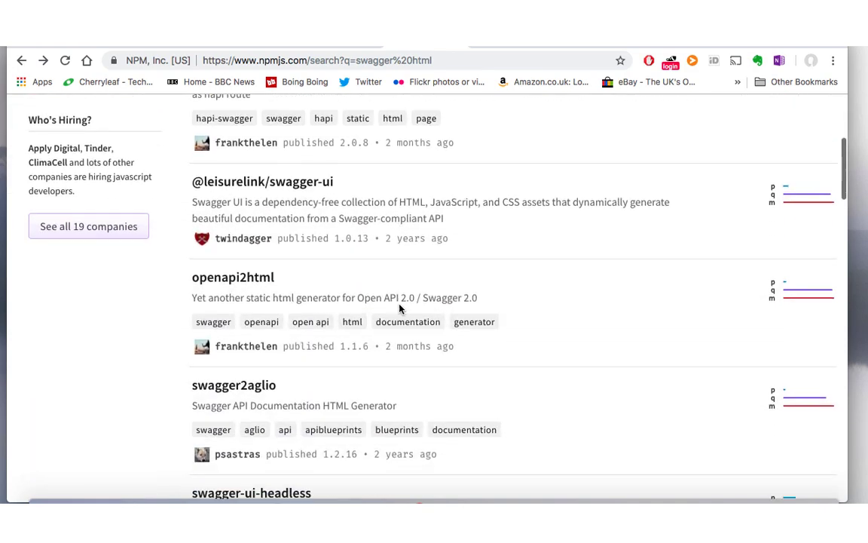
scroll(400, 307, "down", 2)
scroll(399, 308, "down", 1)
scroll(400, 307, "up", 3)
scroll(400, 307, "up", 4)
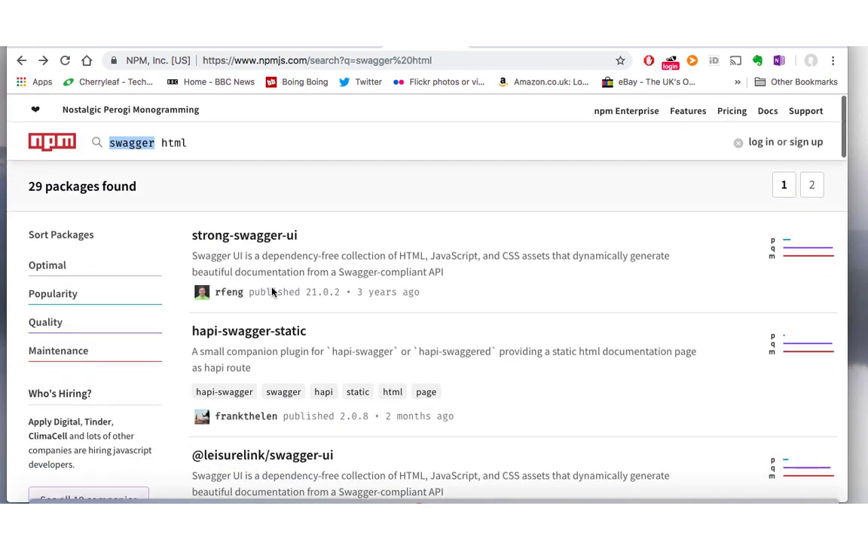
type("yaml")
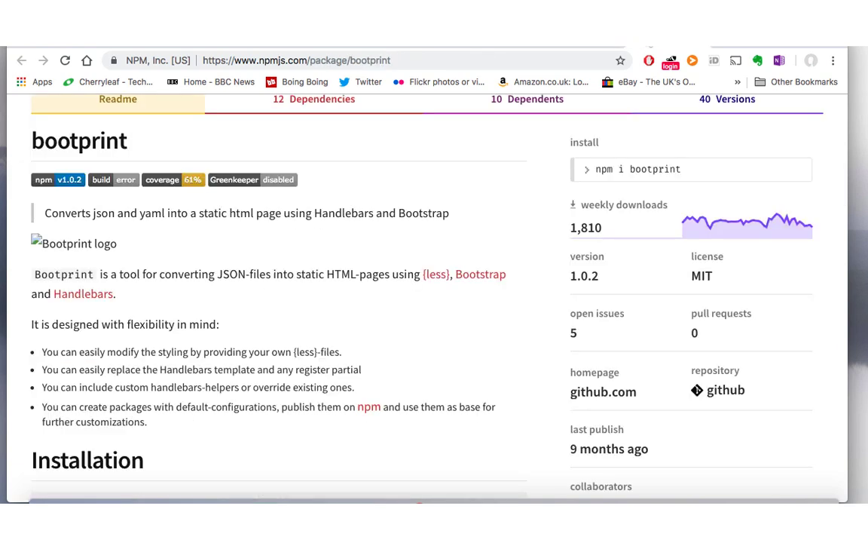
scroll(339, 355, "up", 3)
scroll(340, 356, "down", 2)
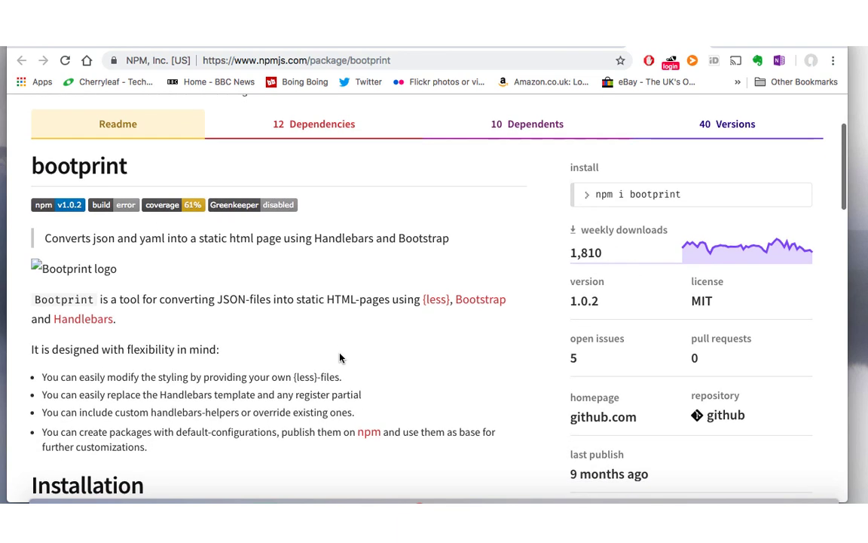
scroll(339, 357, "down", 1)
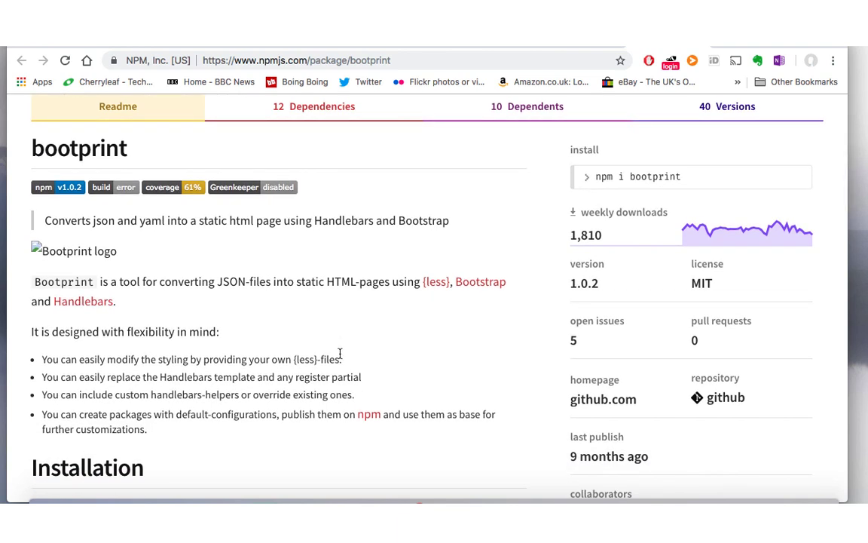
scroll(340, 354, "down", 5)
scroll(407, 244, "down", 2)
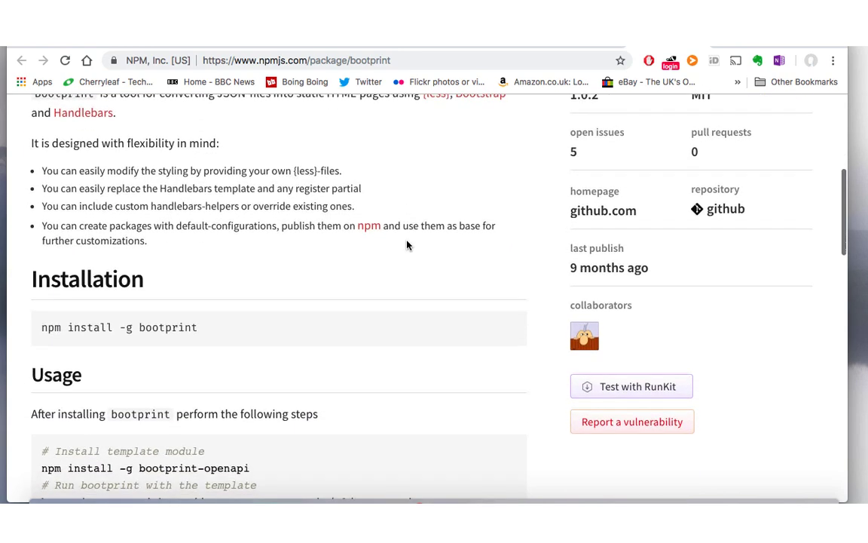
scroll(407, 244, "down", 2)
mouse_move(88, 279)
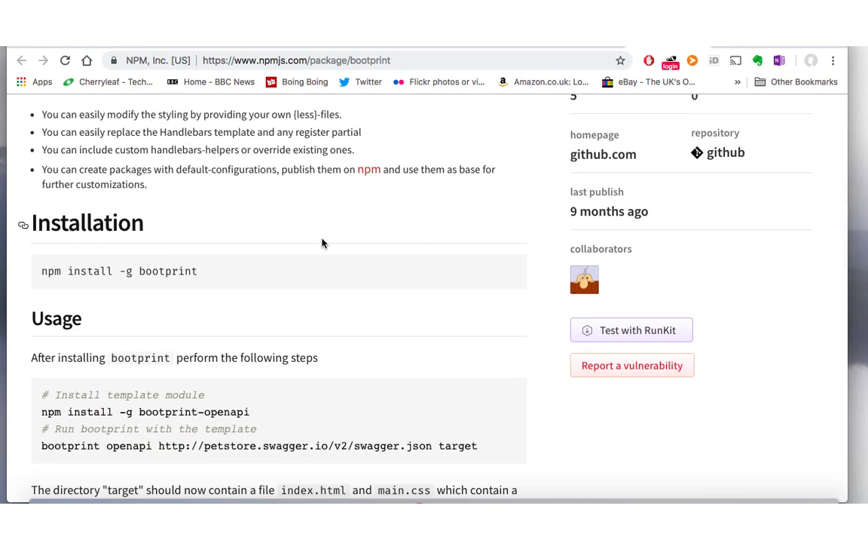
scroll(320, 249, "up", 3)
scroll(203, 327, "down", 2)
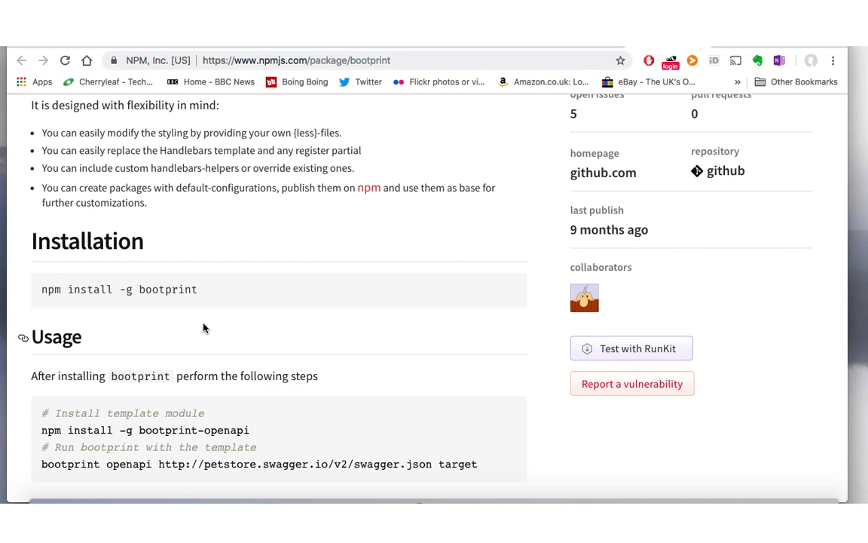
scroll(203, 327, "down", 2)
scroll(202, 322, "down", 2)
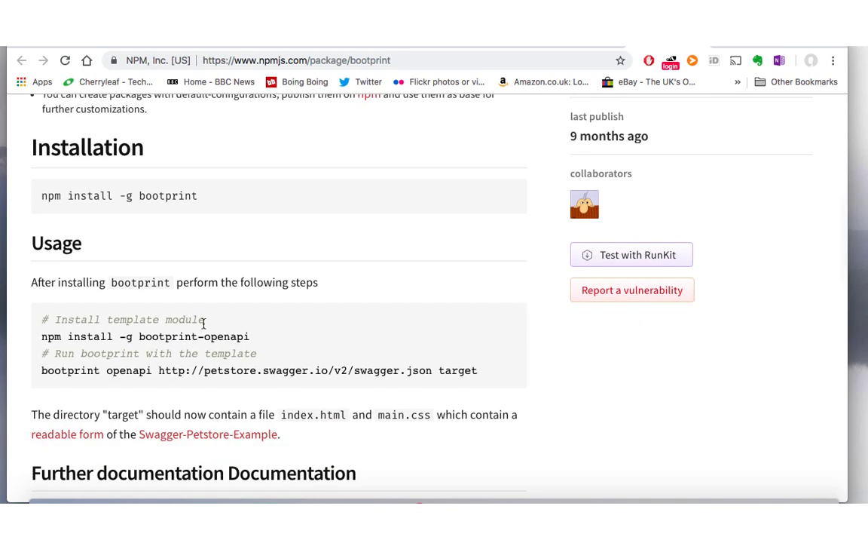
scroll(377, 384, "down", 2)
scroll(378, 383, "down", 2)
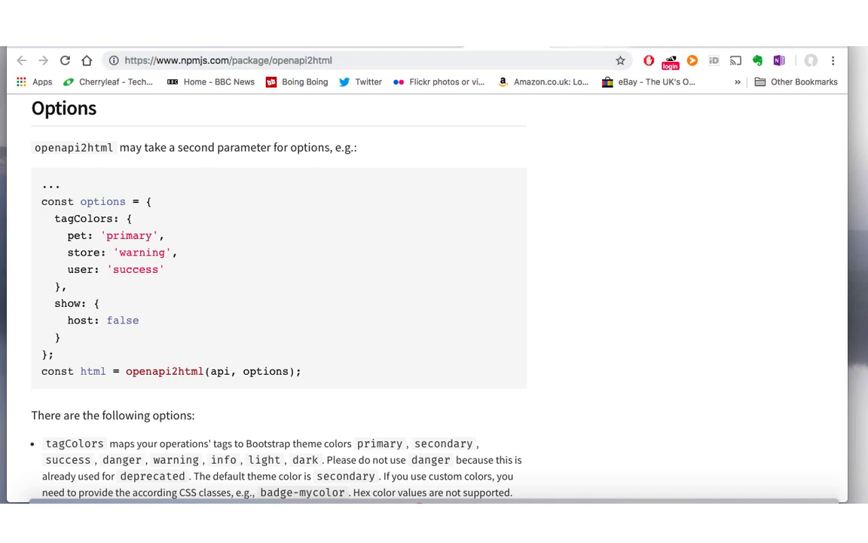
scroll(392, 337, "down", 2)
scroll(391, 336, "down", 2)
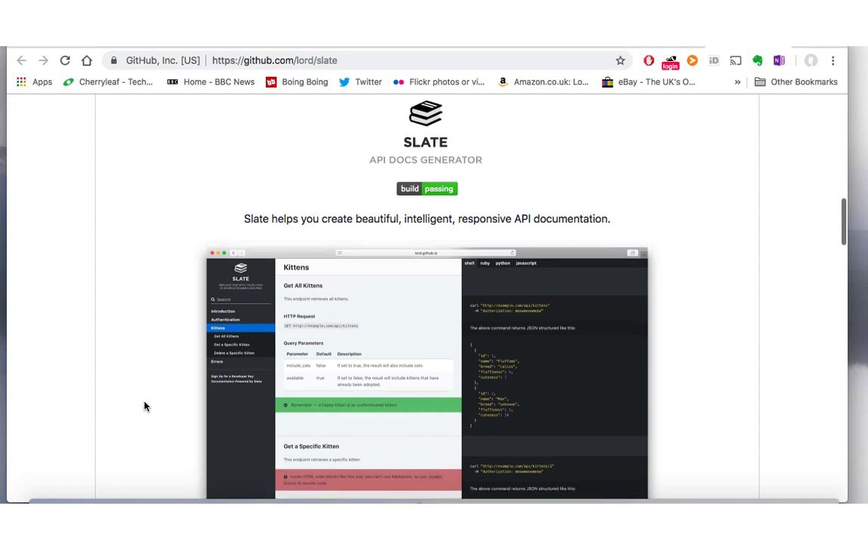
scroll(145, 406, "down", 1)
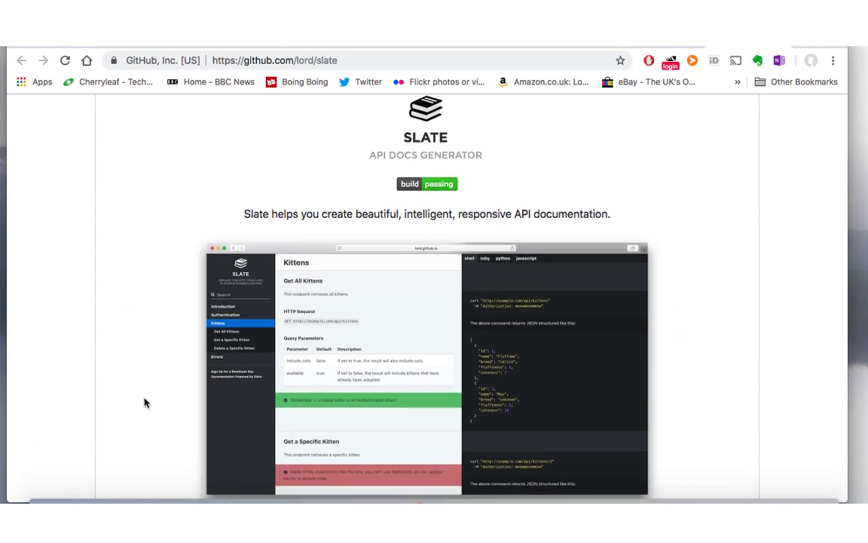
scroll(145, 403, "down", 1)
scroll(144, 403, "up", 2)
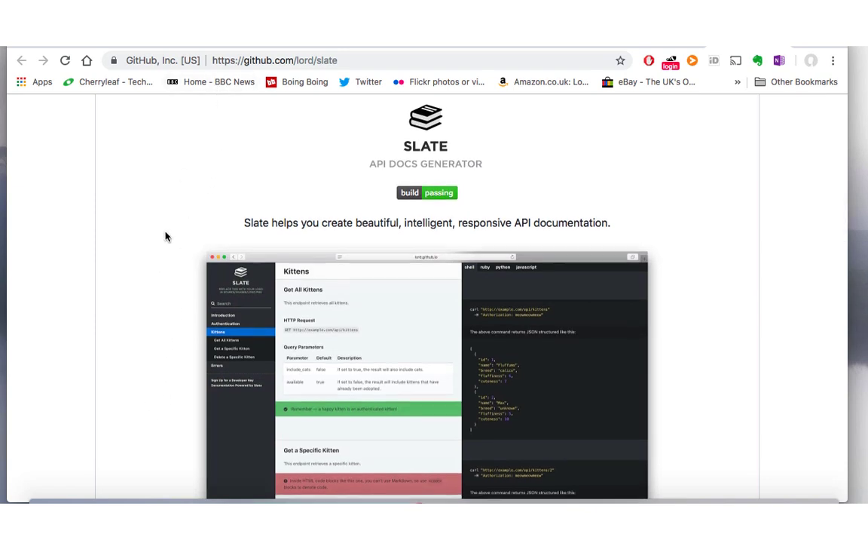
scroll(166, 236, "down", 2)
scroll(166, 237, "down", 3)
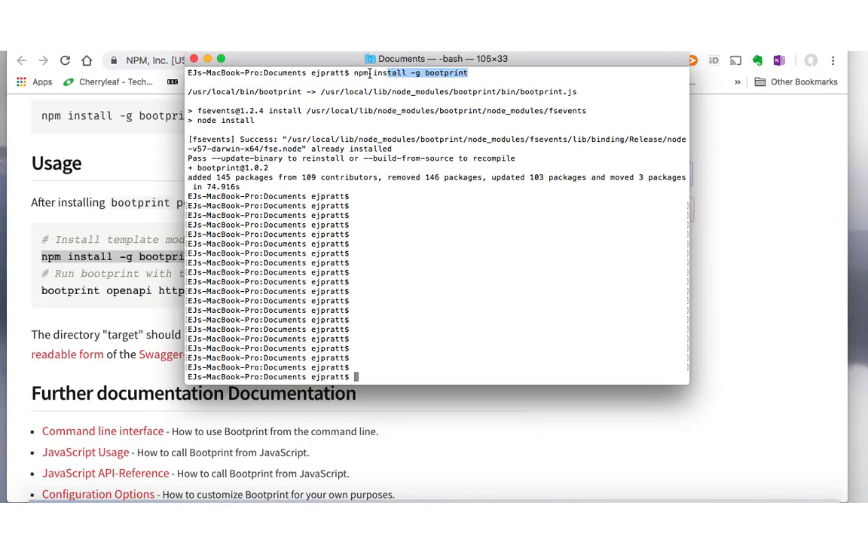
Step: Run npm install -g bootprint-openapi in Terminal and move the window aside
left_click_drag(467, 73, 353, 75)
left_click(374, 375)
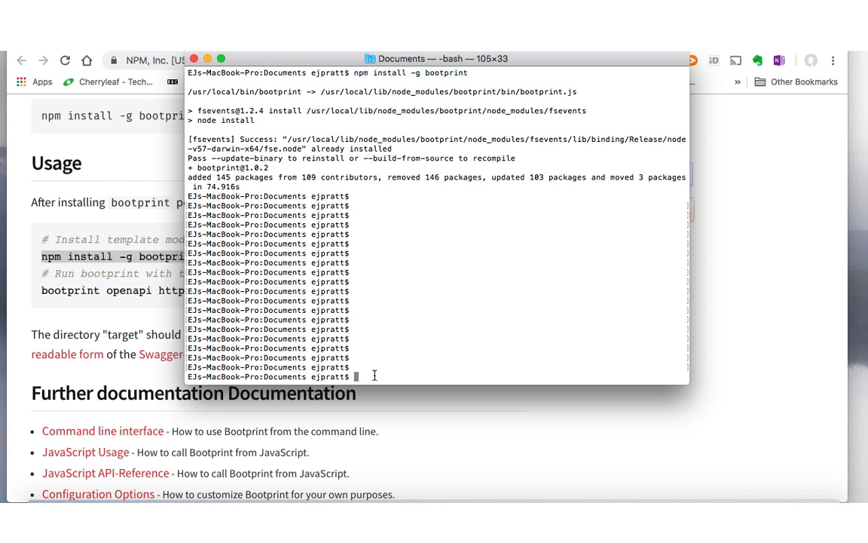
type("npm install -g bootprint-openapi")
key("Return")
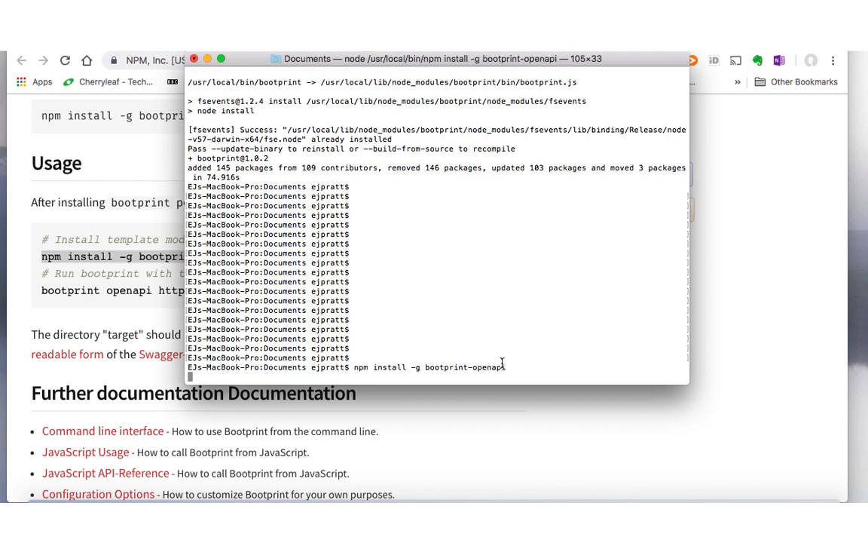
left_click_drag(337, 67, 452, 66)
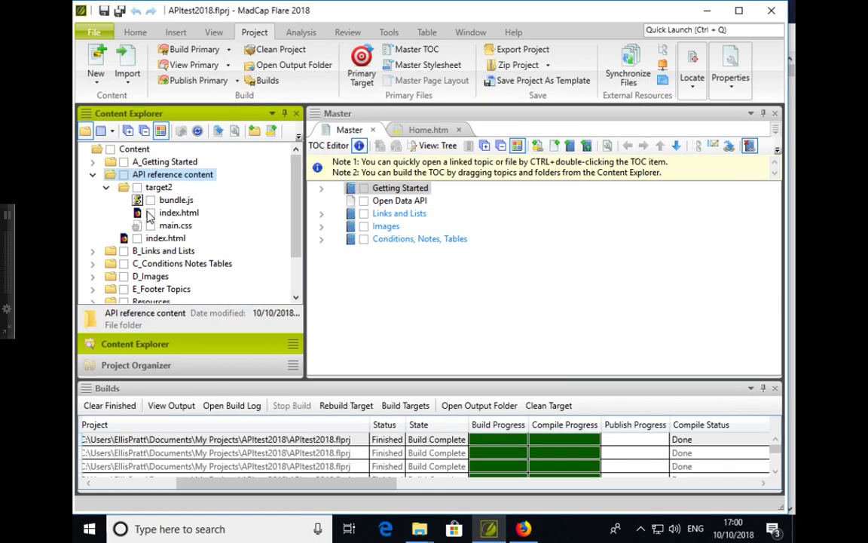
Step: Select the generated index.html inside the target2 folder in Flare's Content Explorer
left_click(149, 216)
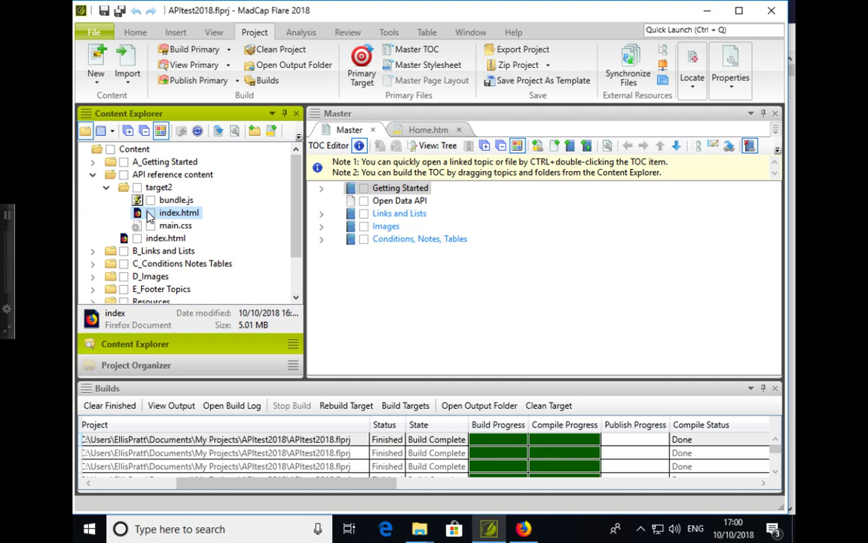
Step: Open target2's generated index.html in Firefox to review the Open Data API output
double_click(143, 212)
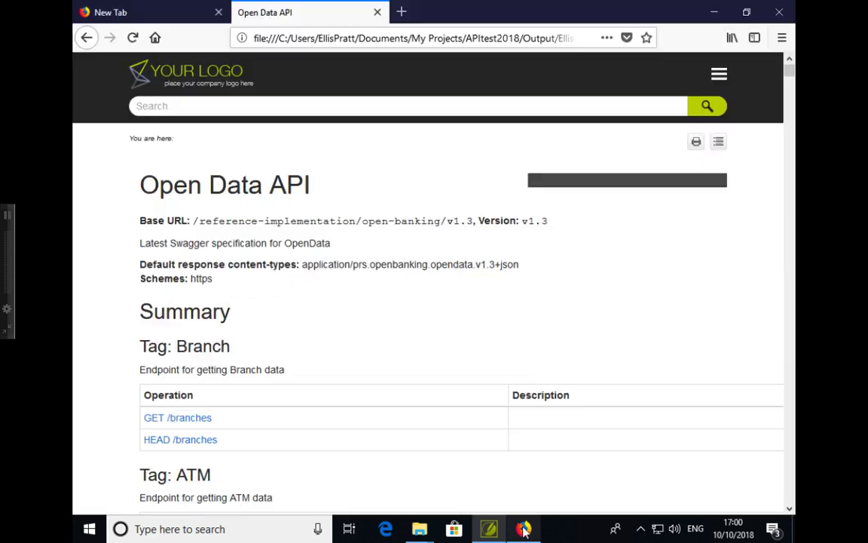
scroll(481, 462, "down", 2)
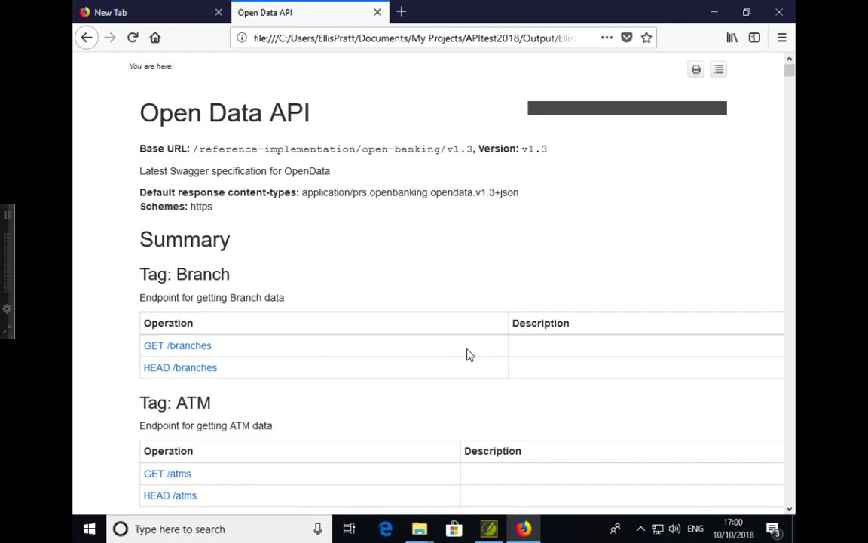
scroll(468, 354, "down", 5)
scroll(468, 354, "down", 3)
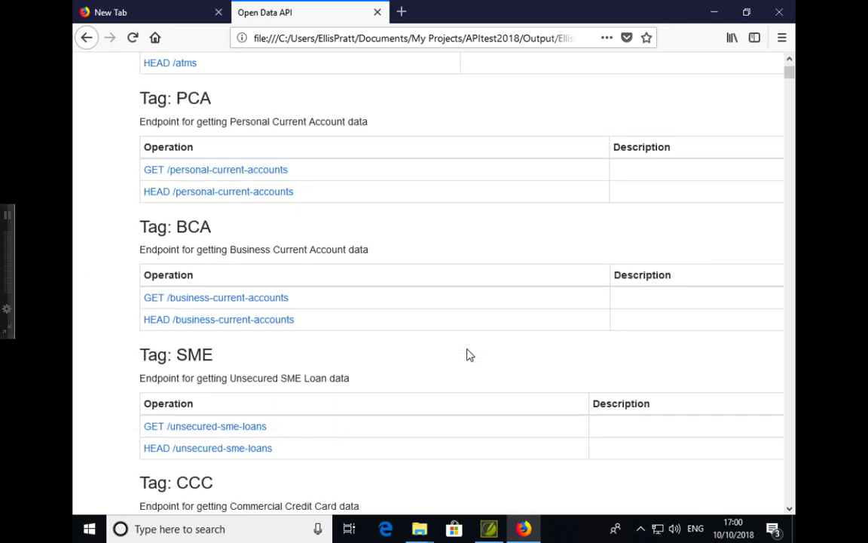
scroll(468, 354, "down", 2)
scroll(468, 354, "down", 2)
scroll(468, 355, "down", 5)
scroll(468, 354, "down", 3)
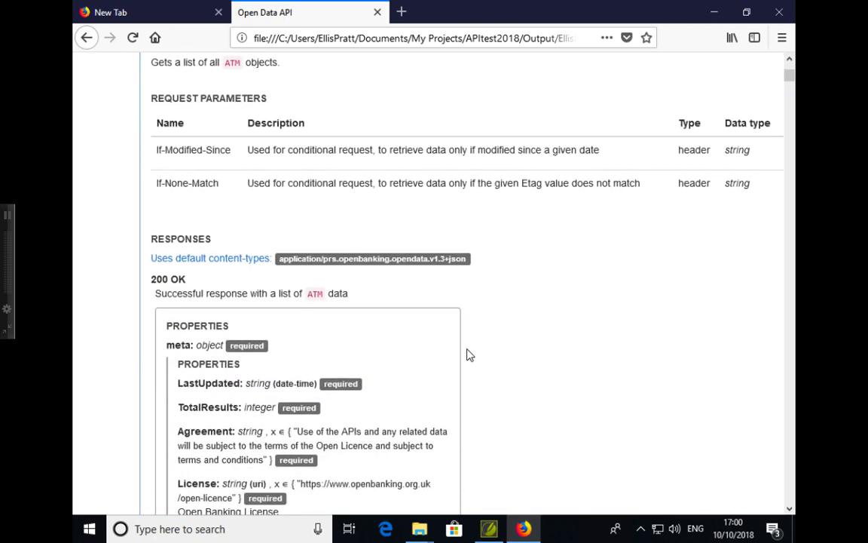
scroll(434, 291, "up", 1)
scroll(434, 291, "up", 2)
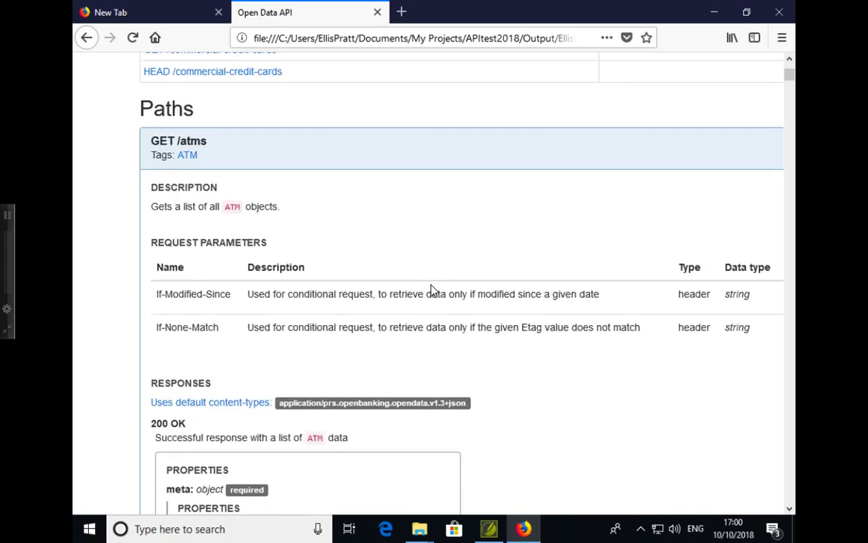
scroll(433, 291, "down", 10)
scroll(433, 291, "down", 3)
scroll(434, 291, "down", 5)
scroll(434, 290, "down", 5)
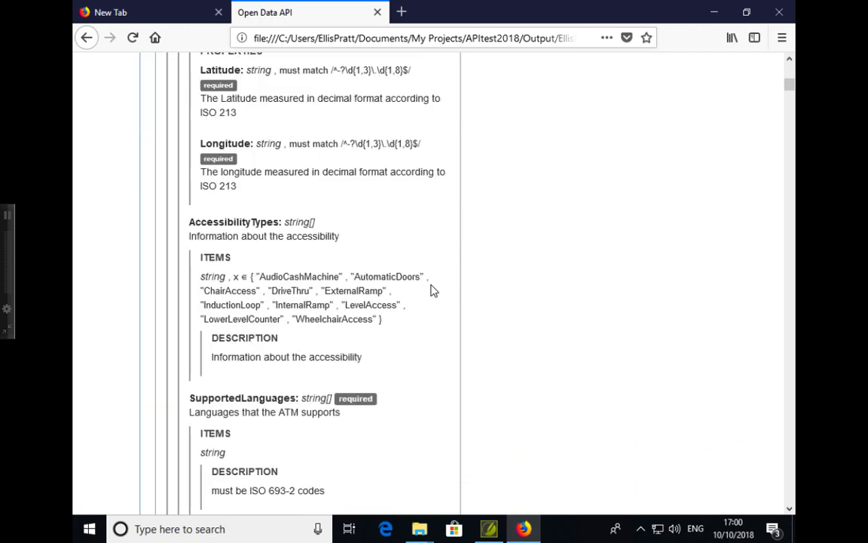
scroll(433, 291, "down", 3)
scroll(433, 288, "down", 1)
scroll(433, 288, "down", 3)
scroll(433, 288, "up", 1)
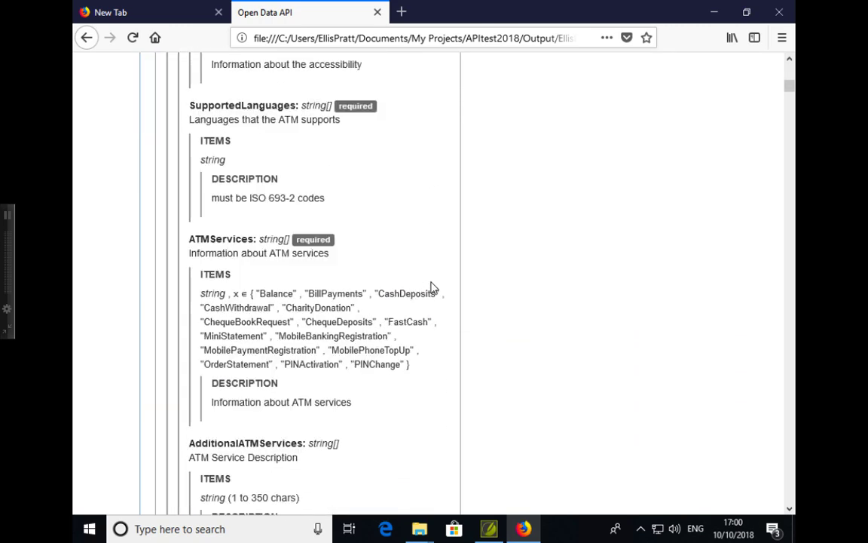
scroll(434, 288, "up", 7)
scroll(434, 288, "down", 3)
scroll(434, 288, "down", 15)
scroll(433, 288, "down", 10)
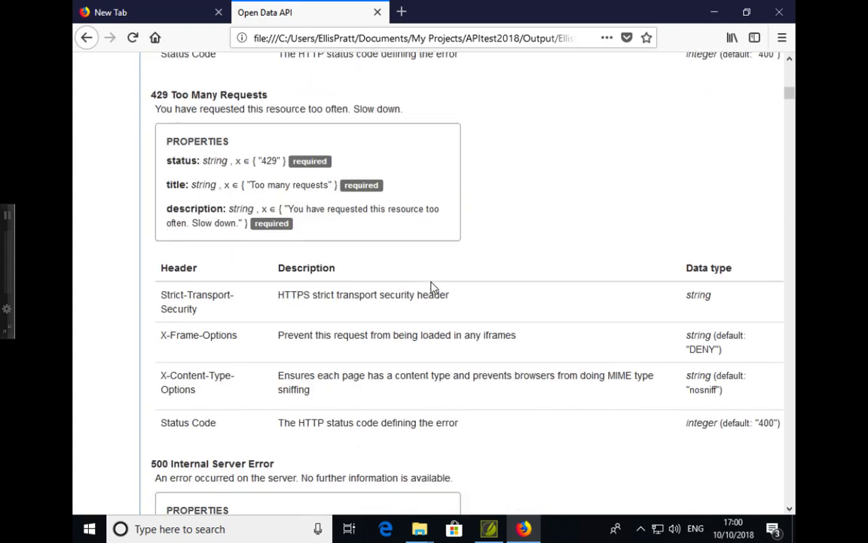
scroll(434, 288, "down", 1)
scroll(432, 282, "up", 6)
scroll(432, 282, "up", 20)
scroll(430, 282, "up", 10)
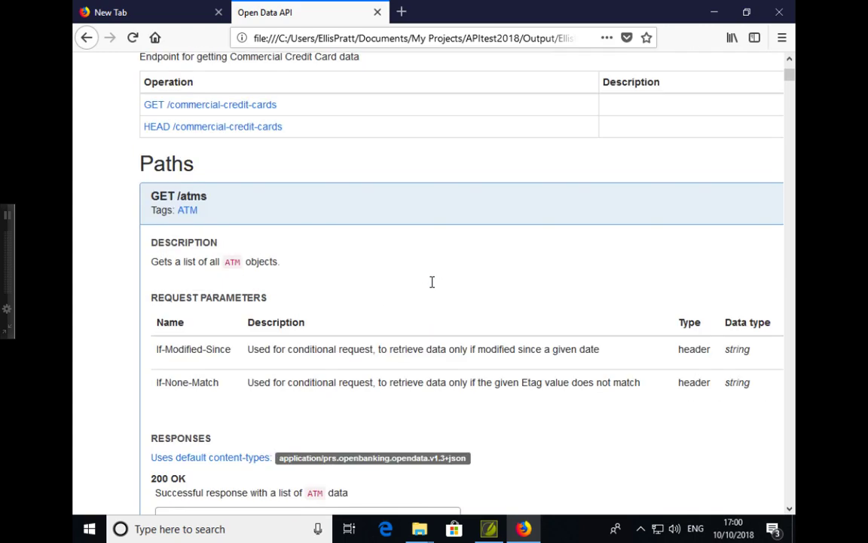
scroll(431, 283, "up", 6)
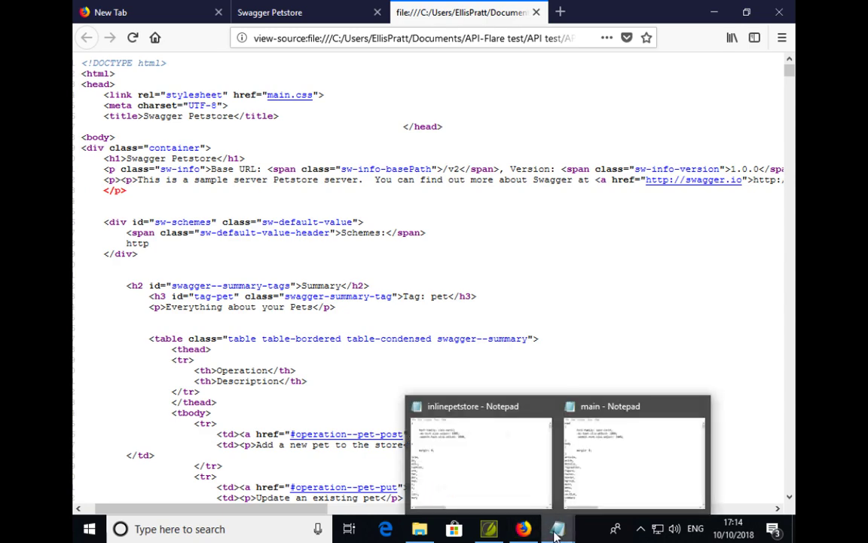
Step: Bring up main.css in Notepad to review its rules, then switch to the target-amended-css folder
left_click(618, 452)
scroll(344, 306, "down", 3)
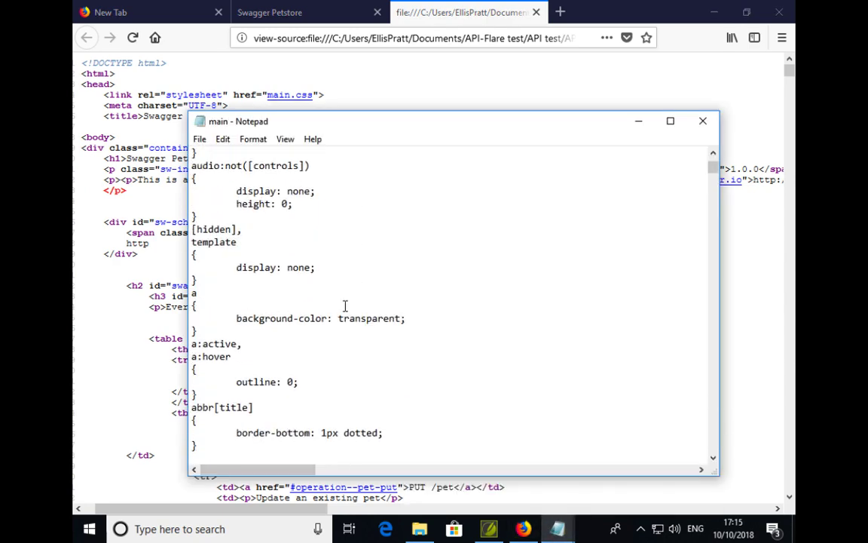
scroll(345, 305, "down", 1)
scroll(345, 306, "down", 2)
scroll(344, 306, "down", 1)
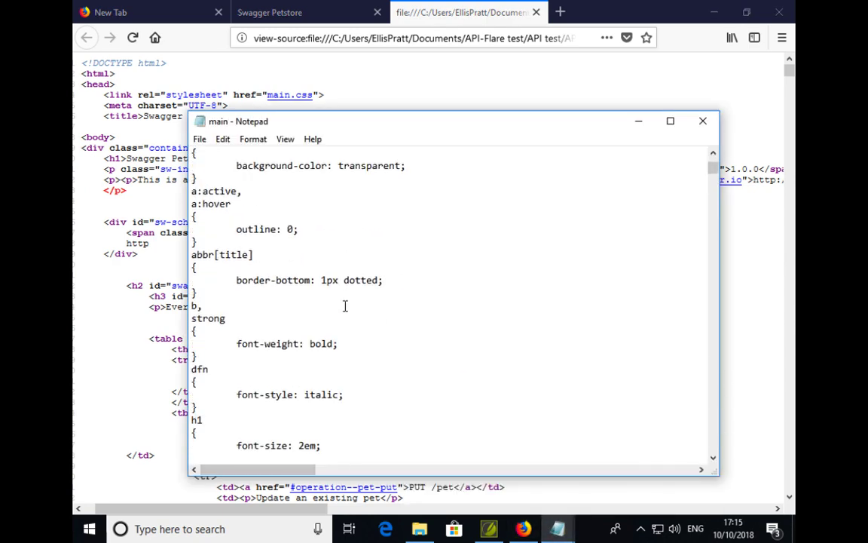
scroll(345, 305, "down", 3)
scroll(345, 306, "down", 1)
scroll(344, 305, "down", 1)
scroll(344, 305, "up", 4)
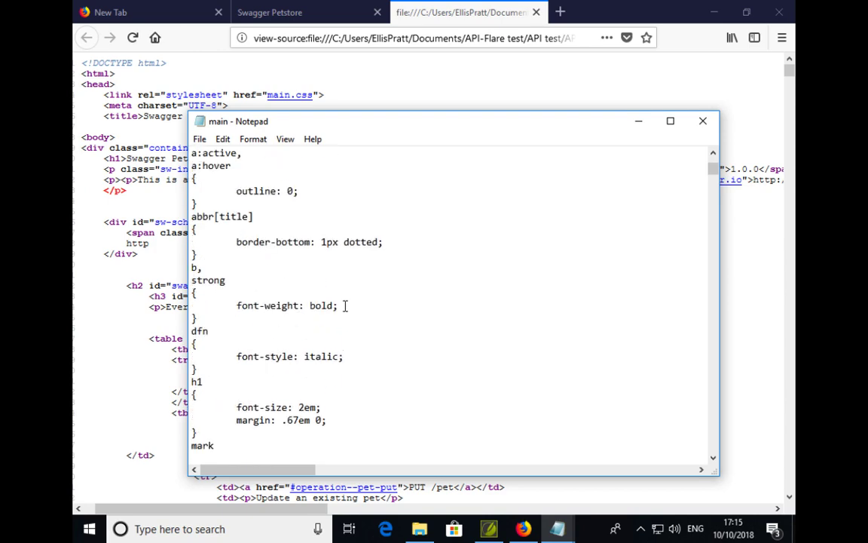
scroll(344, 305, "up", 10)
scroll(344, 305, "up", 3)
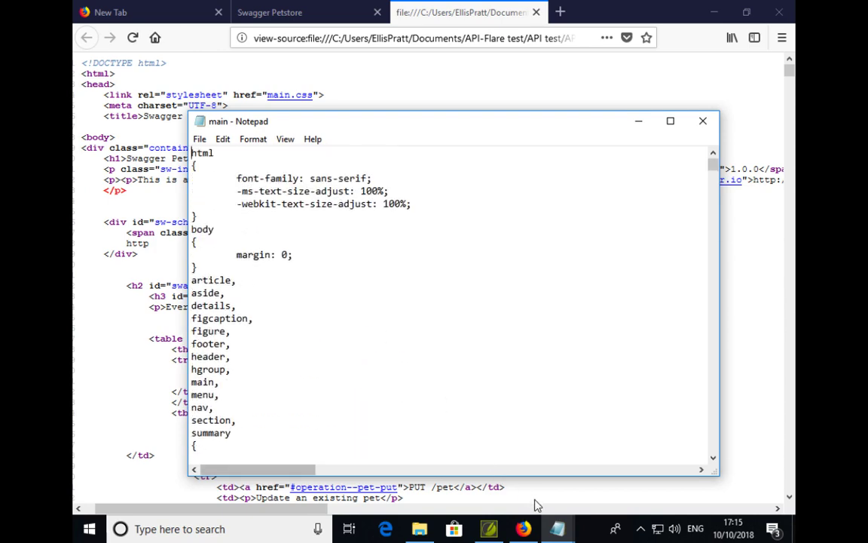
left_click(420, 528)
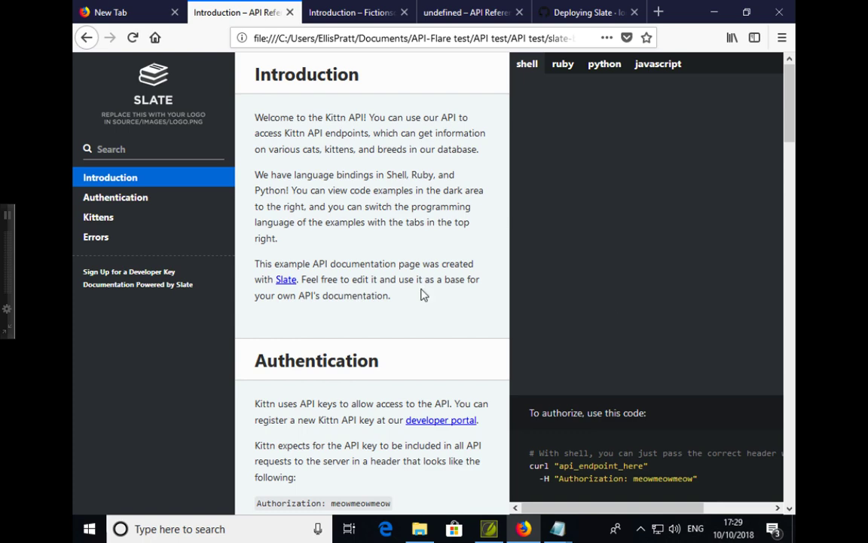
Step: View the 'undefined – API Reference' Kittn build, then switch to the Deploying Slate wiki page
left_click(438, 15)
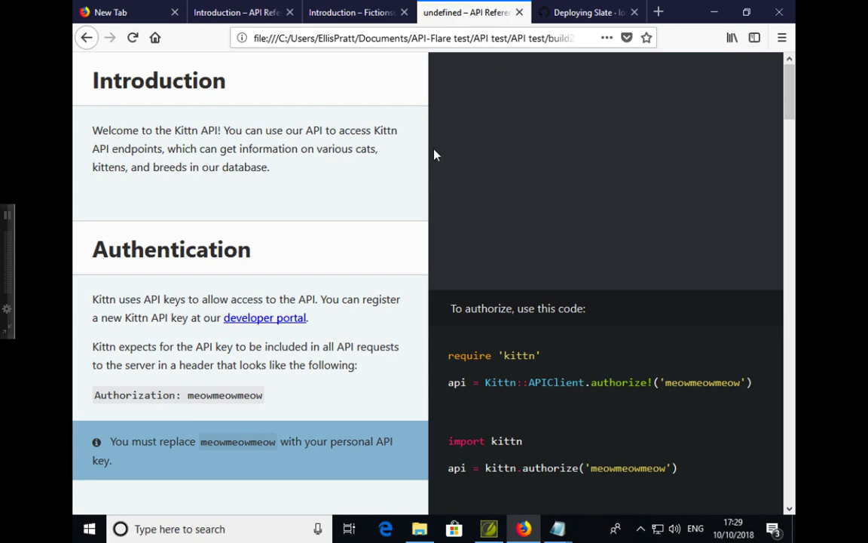
left_click(569, 12)
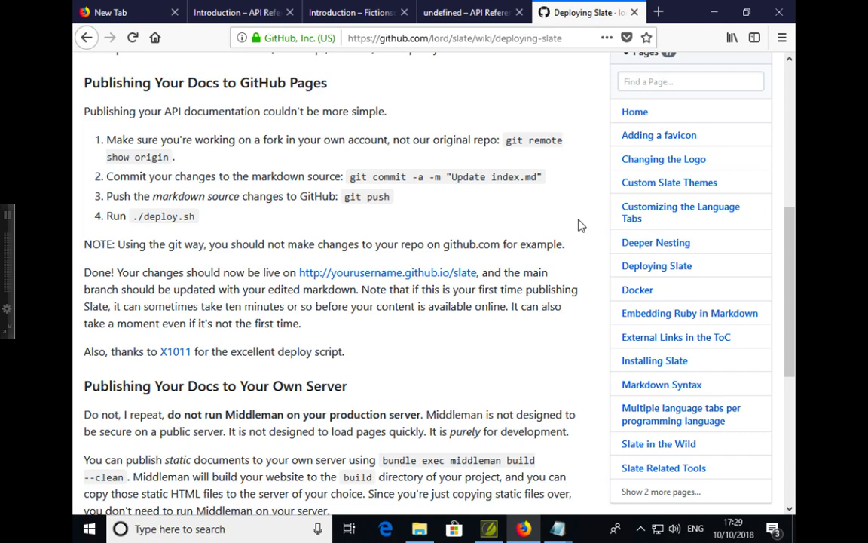
scroll(581, 225, "up", 3)
scroll(508, 310, "up", 3)
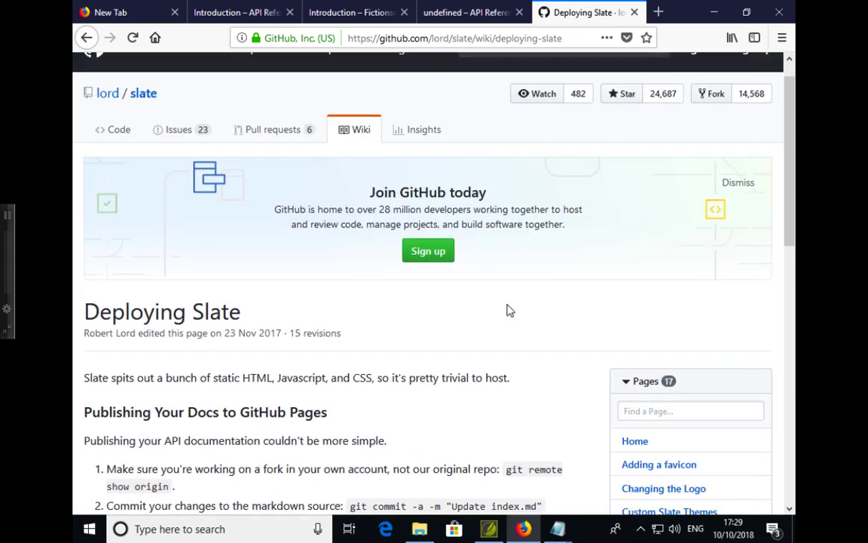